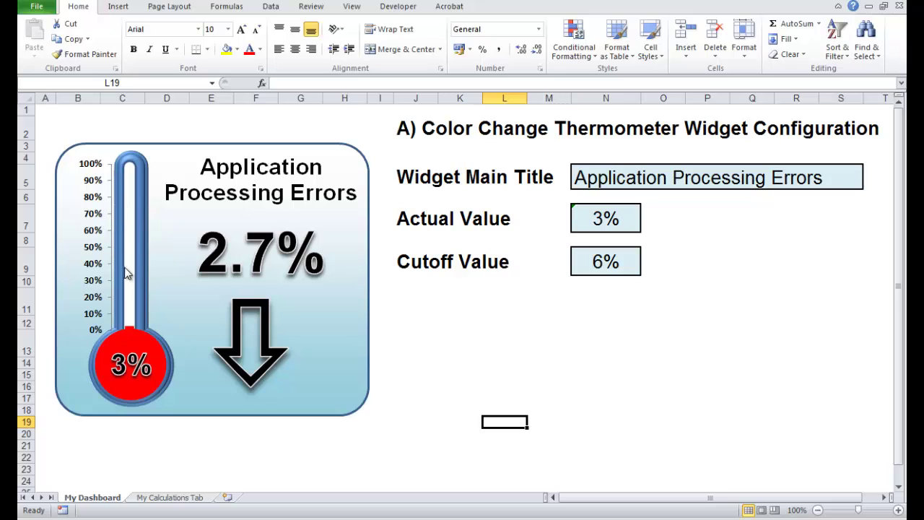
Recalculate with the 33% Actual Value so the thermometer turns green at 33.4%, then switch to the browser.
key("F9")
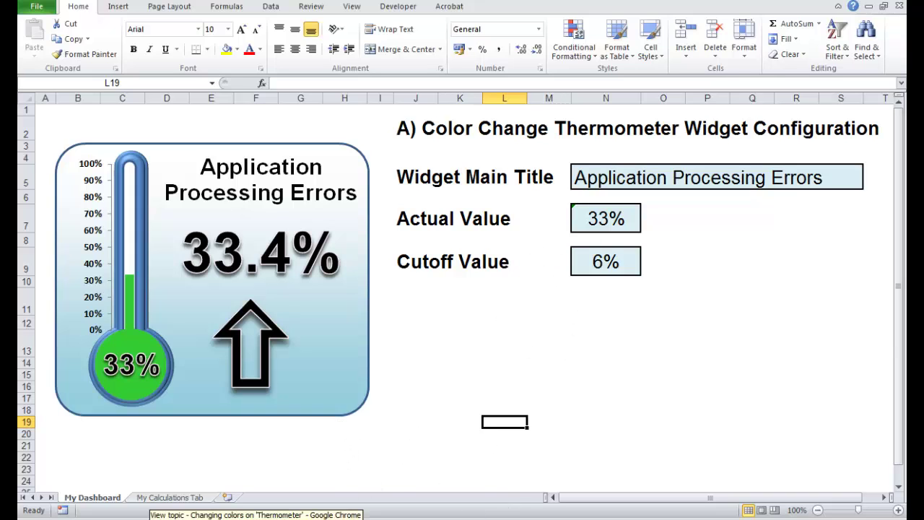
key("alt+Tab")
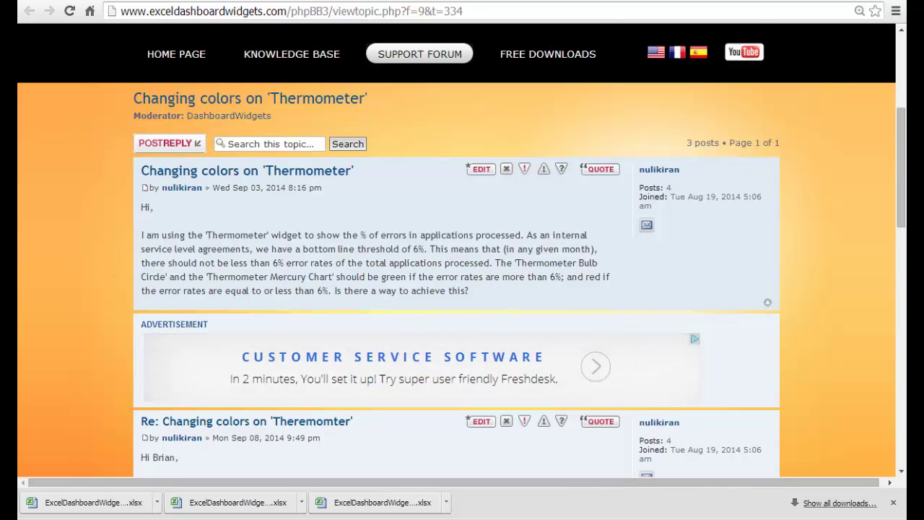
Return from the forum thread to the green 33.4% thermometer workbook in Excel.
key("alt+Tab")
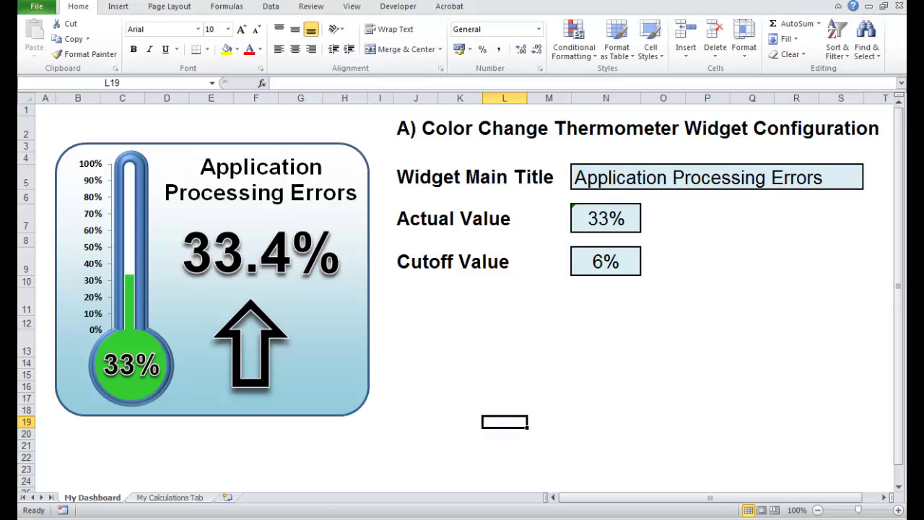
Create a blank workbook from File > New > Blank workbook.
left_click(40, 8)
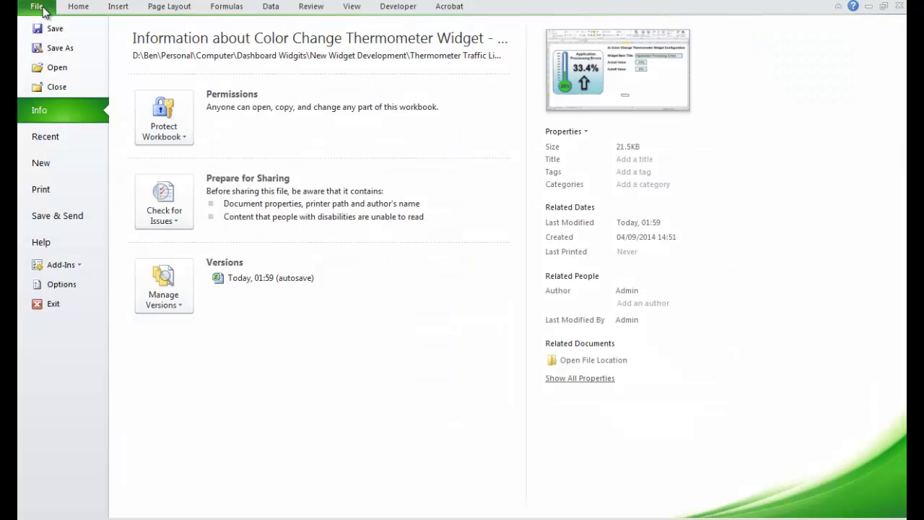
left_click(69, 164)
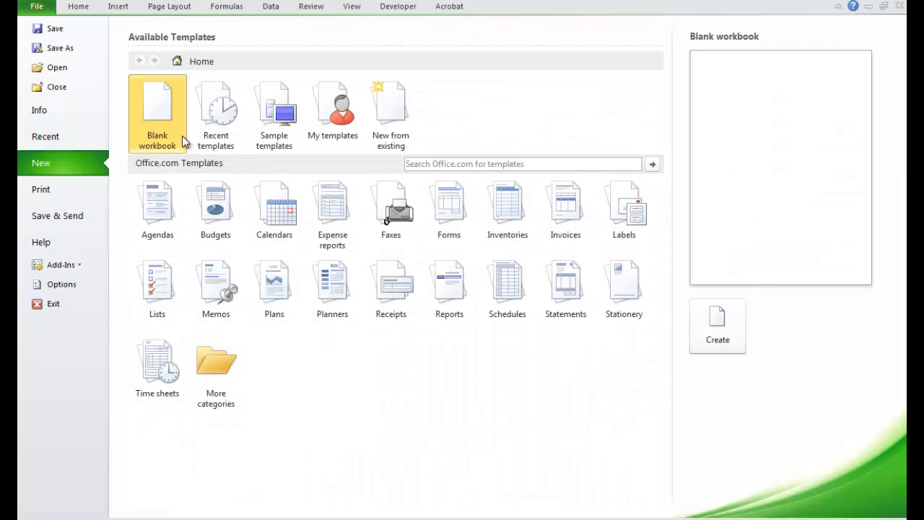
left_click(723, 333)
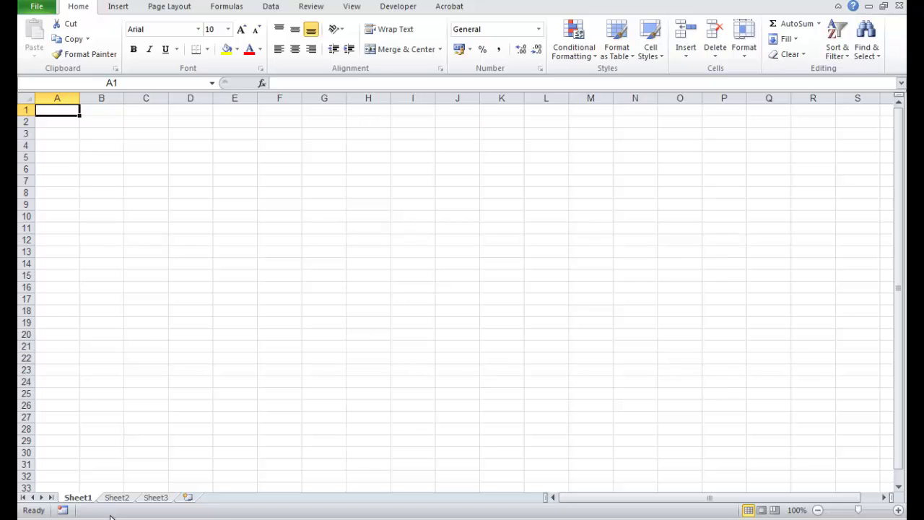
Rename Sheet1 to My Dashboard and Sheet2 to My Configuration Page.
double_click(79, 499)
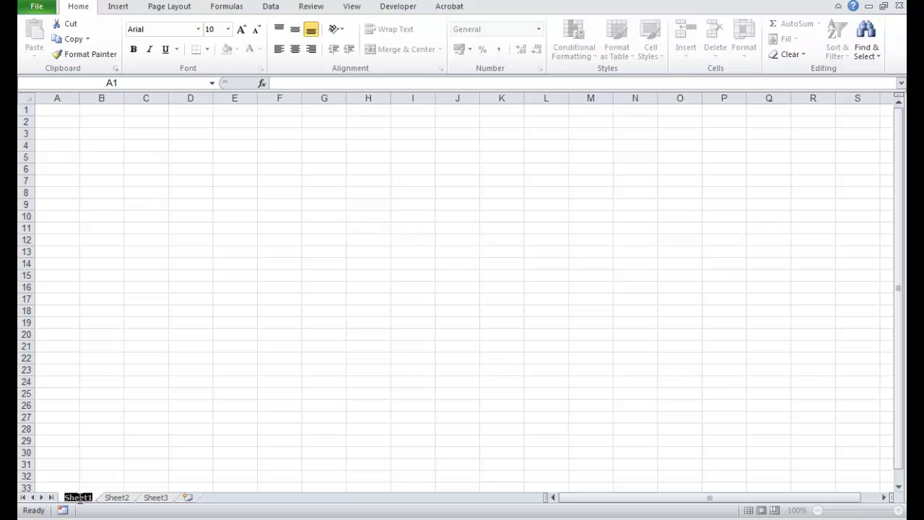
type("My Dashboard")
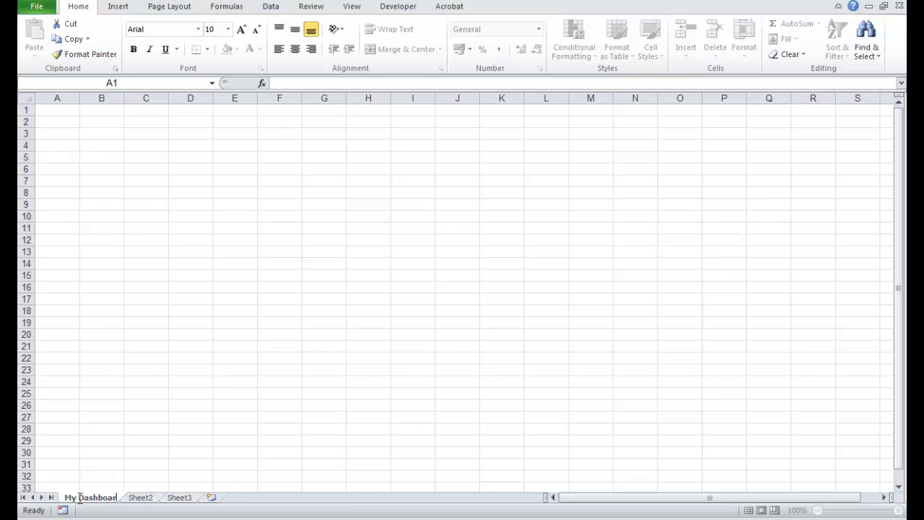
left_click(252, 436)
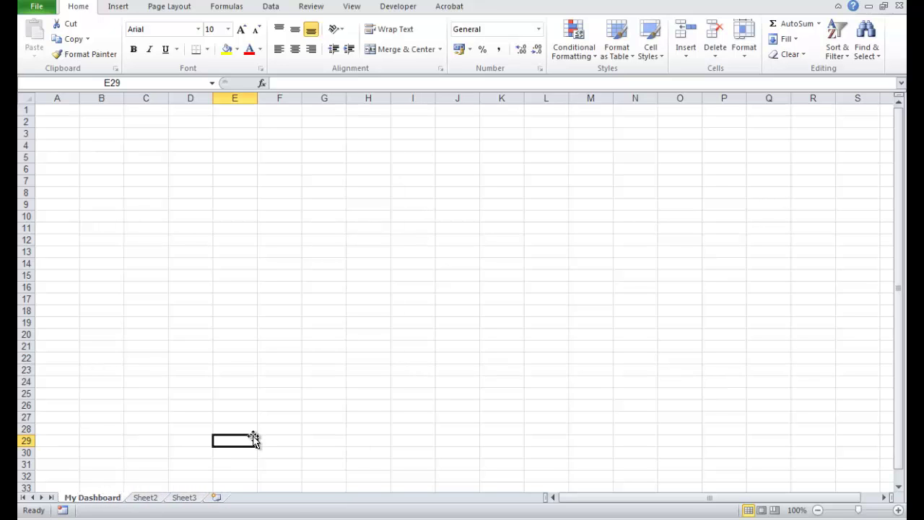
double_click(149, 497)
type("My ")
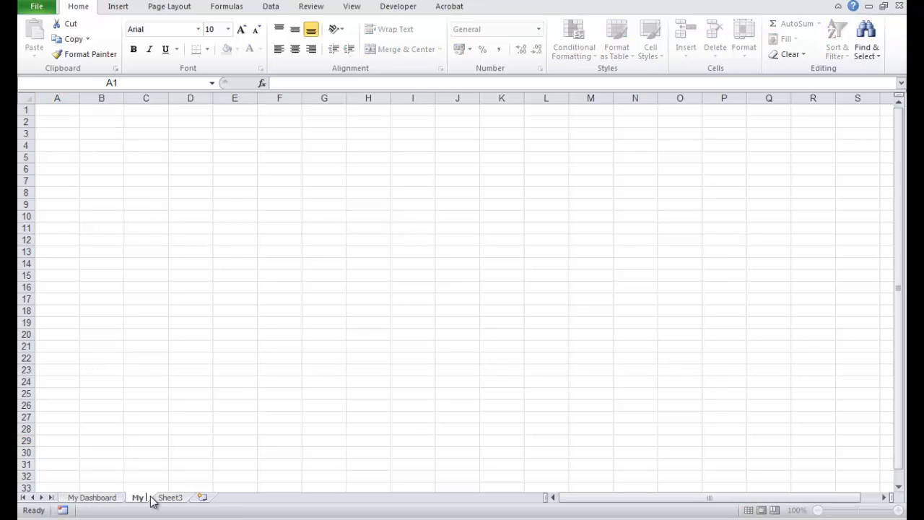
type("Configuration Page")
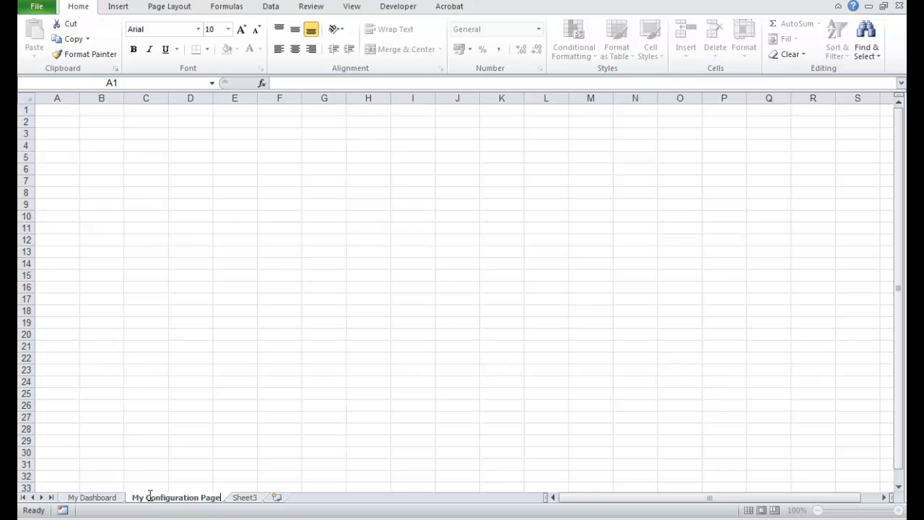
key("Return")
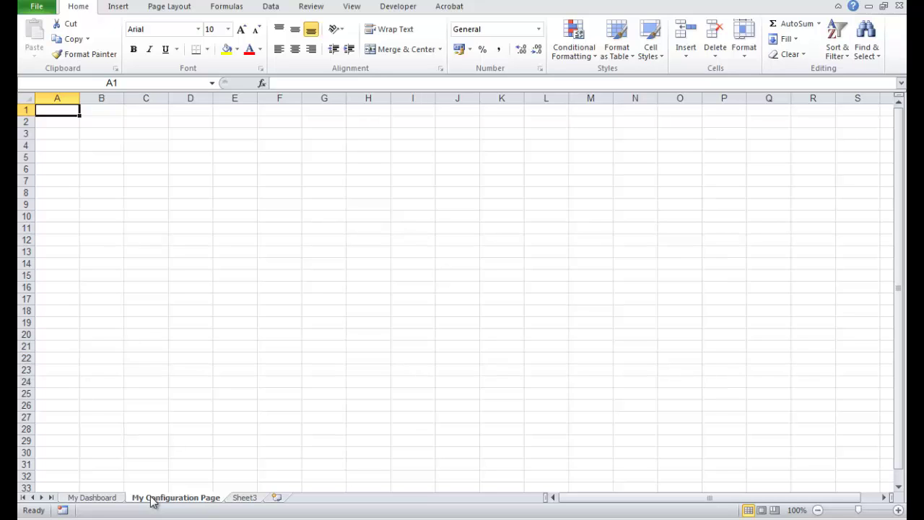
Rename Sheet3 to My Calculations Page and return to My Dashboard.
left_click(246, 503)
double_click(247, 501)
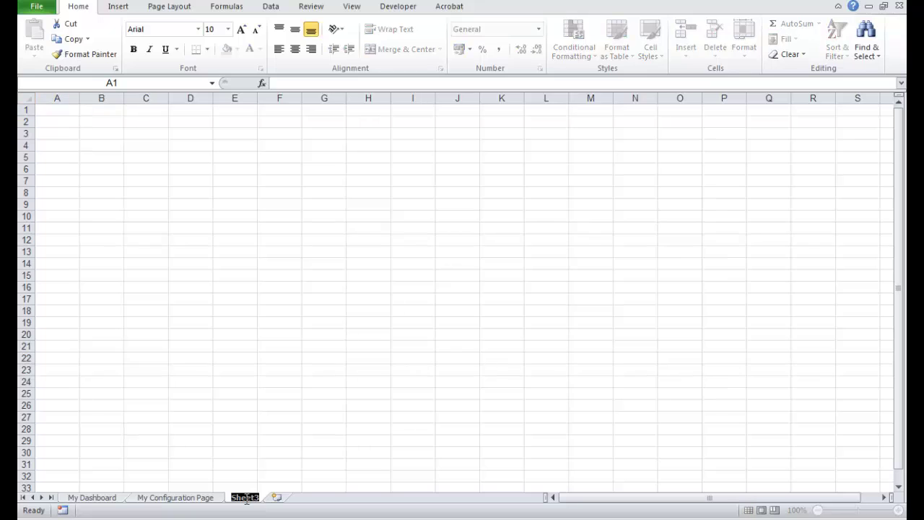
type("My Calculations Page")
key("Return")
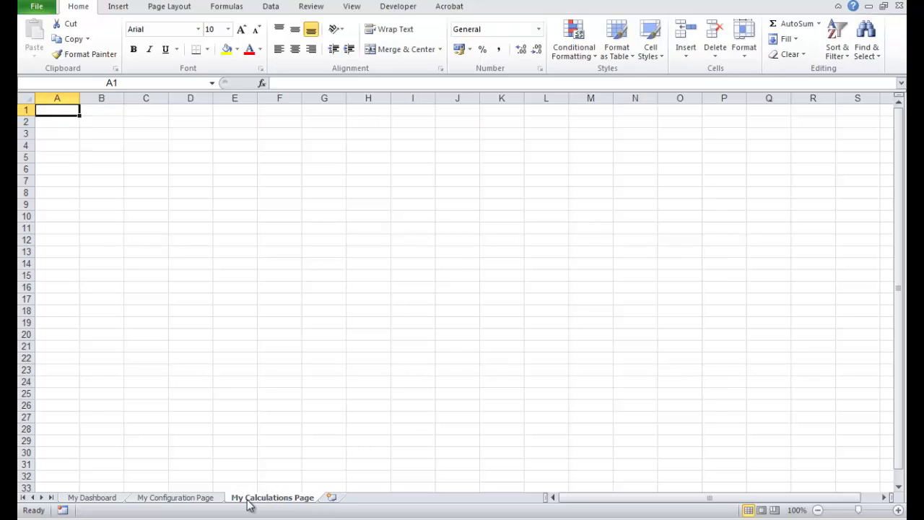
left_click(115, 498)
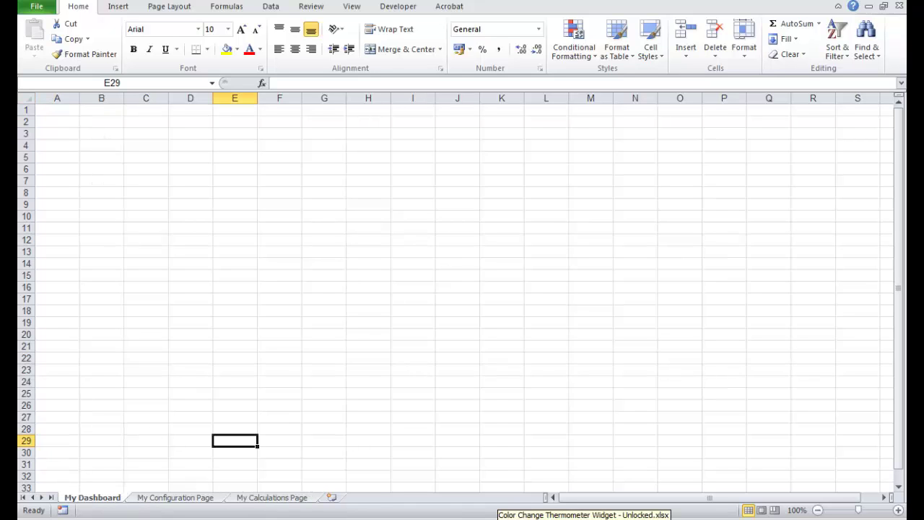
Copy the thermometer widget group from the original workbook.
left_click(549, 518)
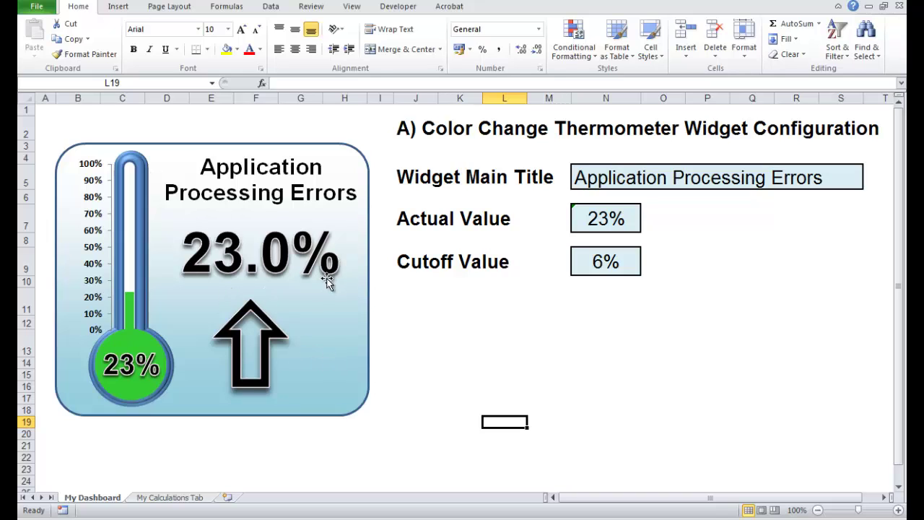
left_click(367, 182)
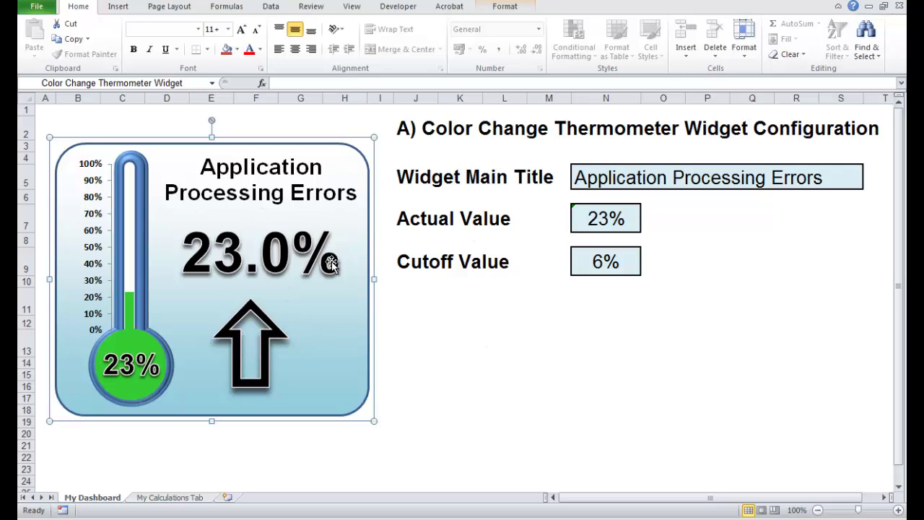
key("ctrl+c")
Paste the widget at B2 on the new My Dashboard sheet and narrow column A.
key("alt+Tab")
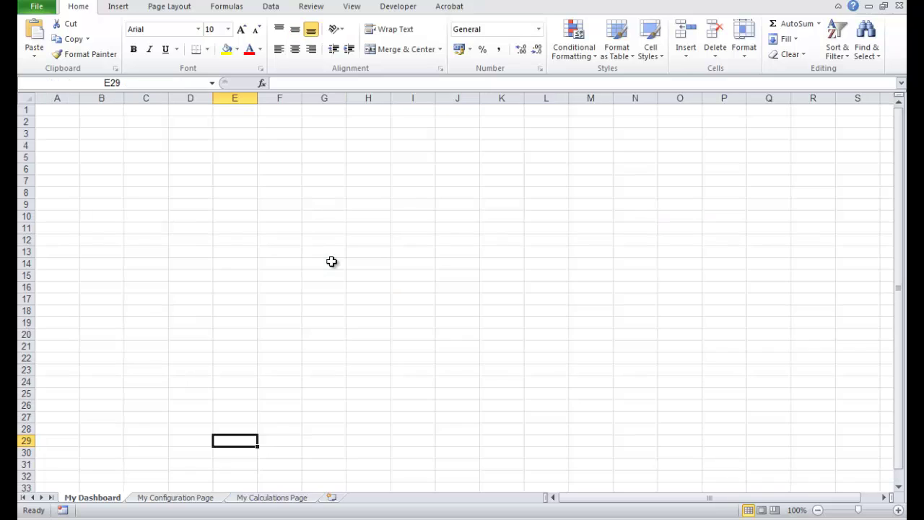
left_click(102, 123)
key("ctrl+v")
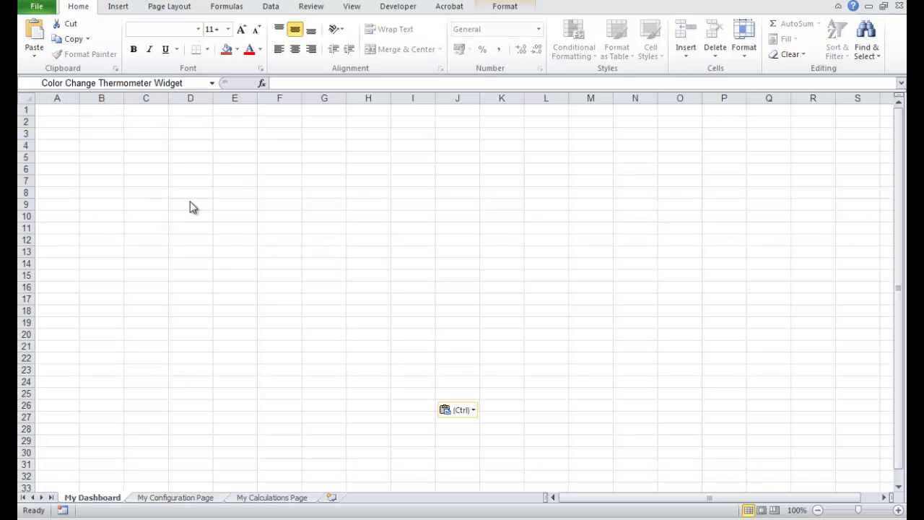
left_click(518, 288)
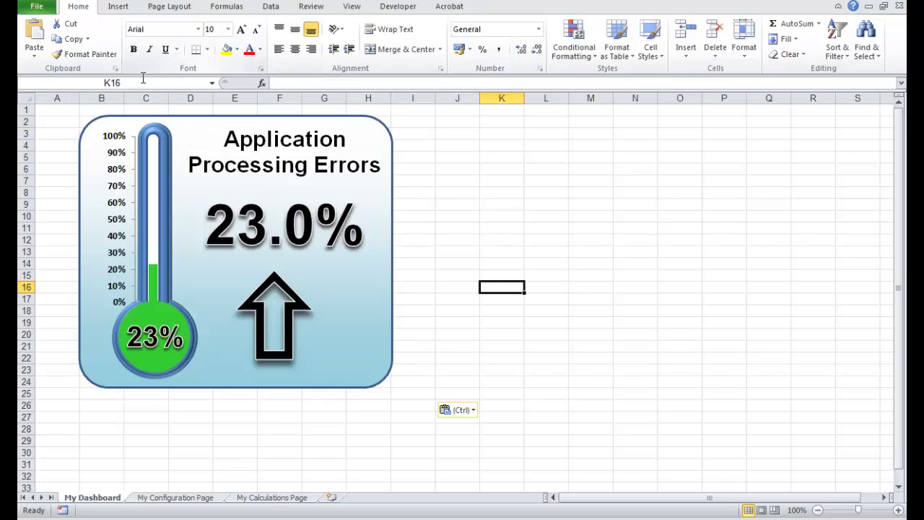
left_click_drag(79, 98, 52, 98)
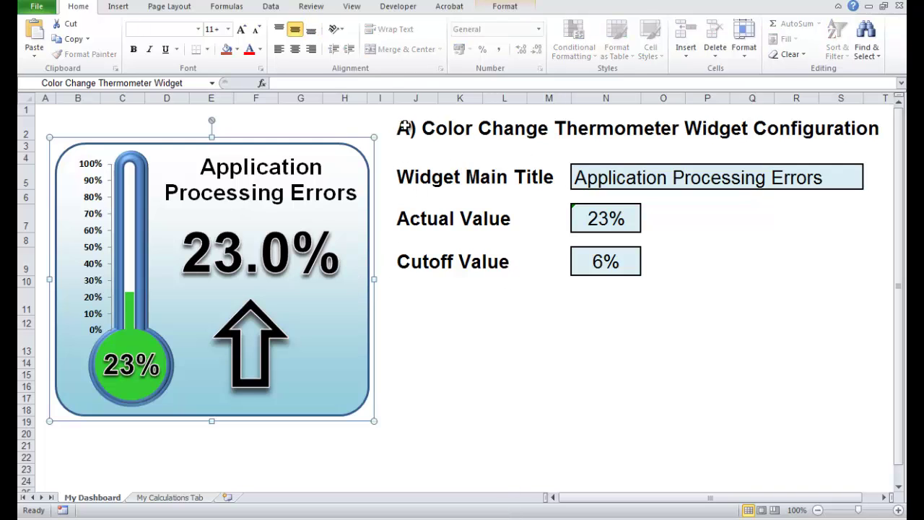
Copy the J2:T9 configuration block and paste it at B2 on My Configuration Page.
left_click_drag(404, 128, 868, 258)
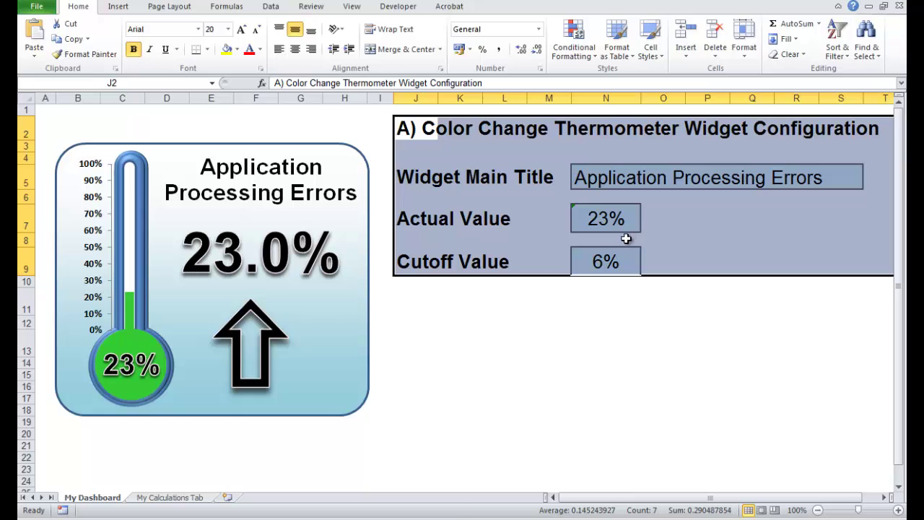
key("ctrl+c")
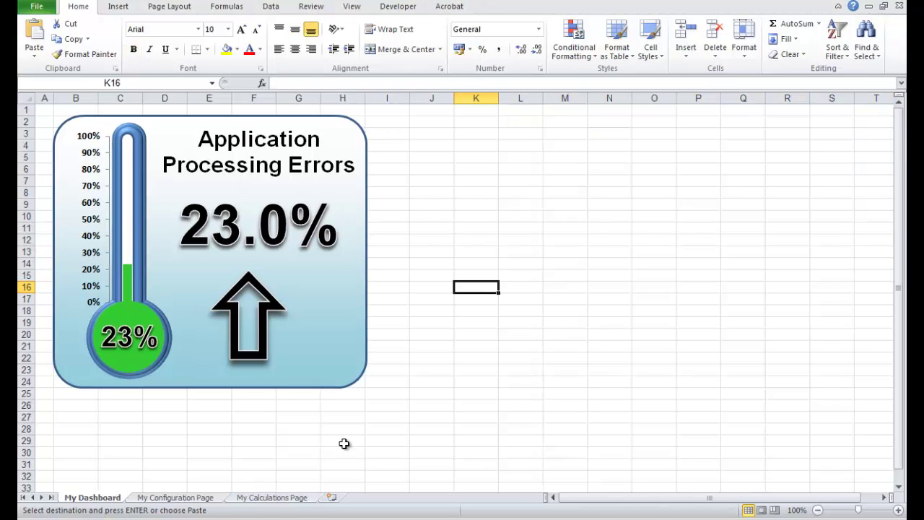
left_click(189, 495)
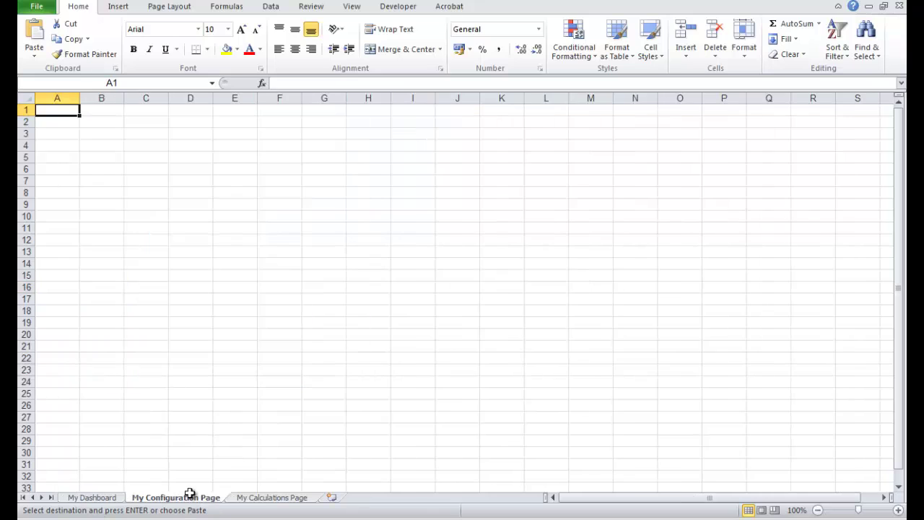
left_click(89, 123)
key("ctrl+v")
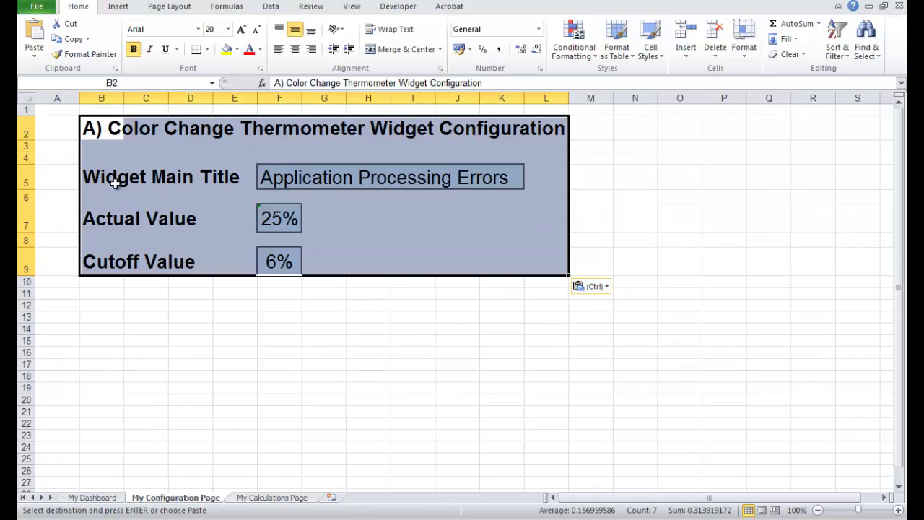
Narrow column A to a thin margin and switch back to the original workbook.
left_click(243, 366)
left_click_drag(79, 97, 41, 98)
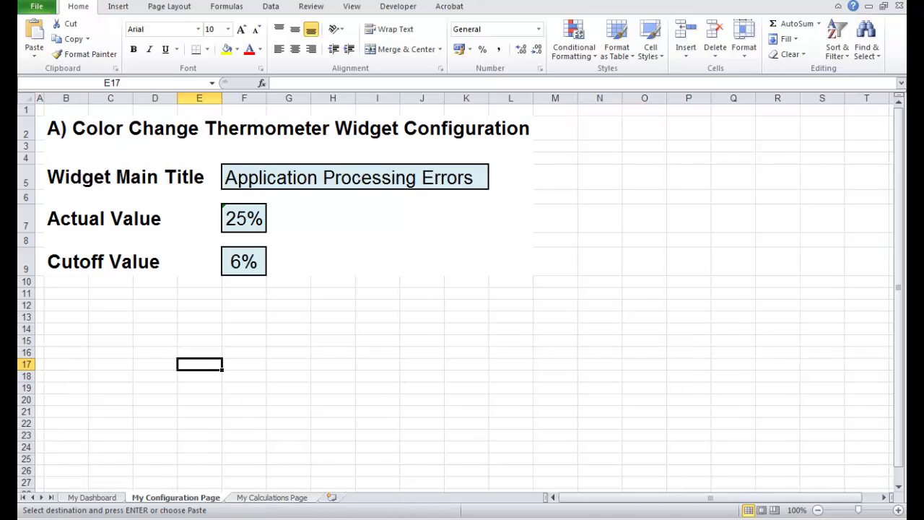
key("ctrl+Tab")
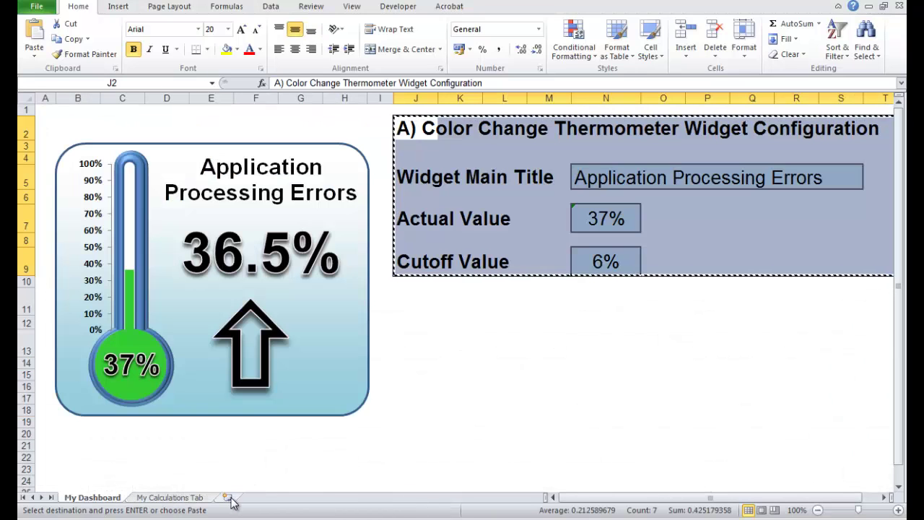
Paste the original B2:L14 calculations block at B2 on My Calculations Page.
left_click(447, 422)
left_click(172, 498)
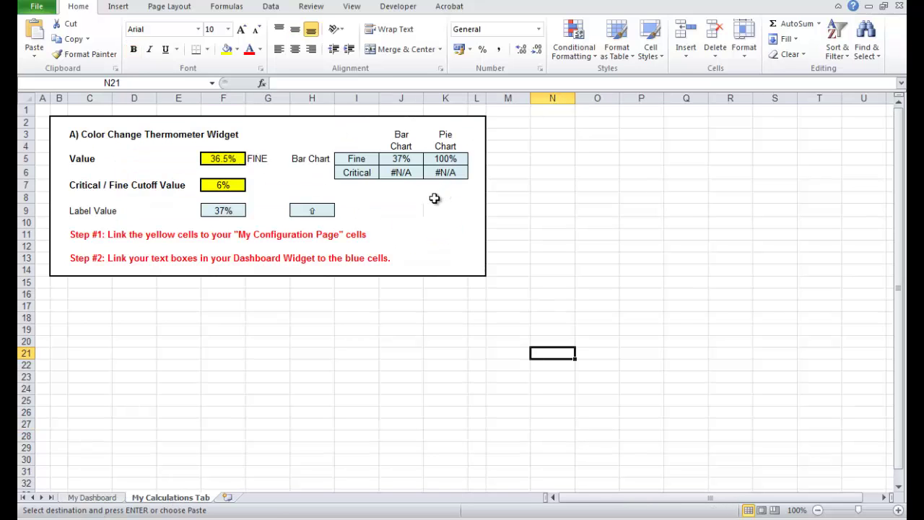
left_click_drag(55, 123, 472, 272)
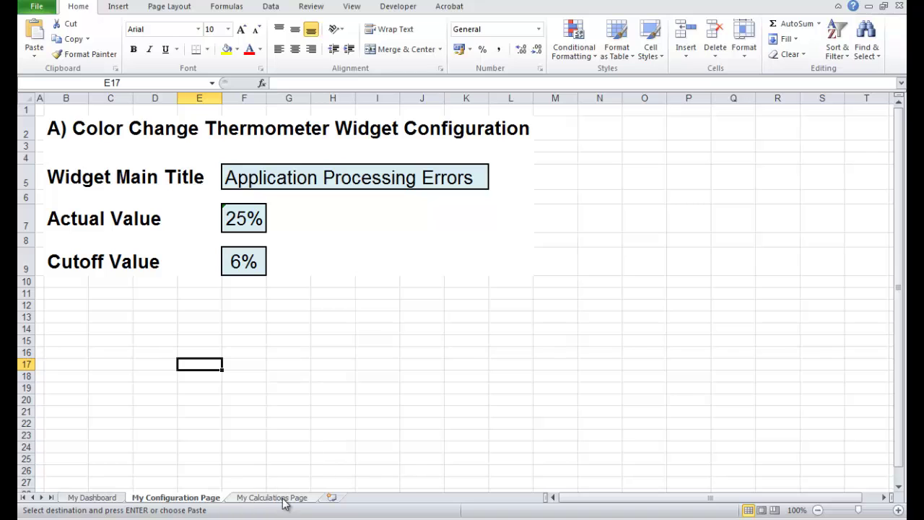
left_click(274, 498)
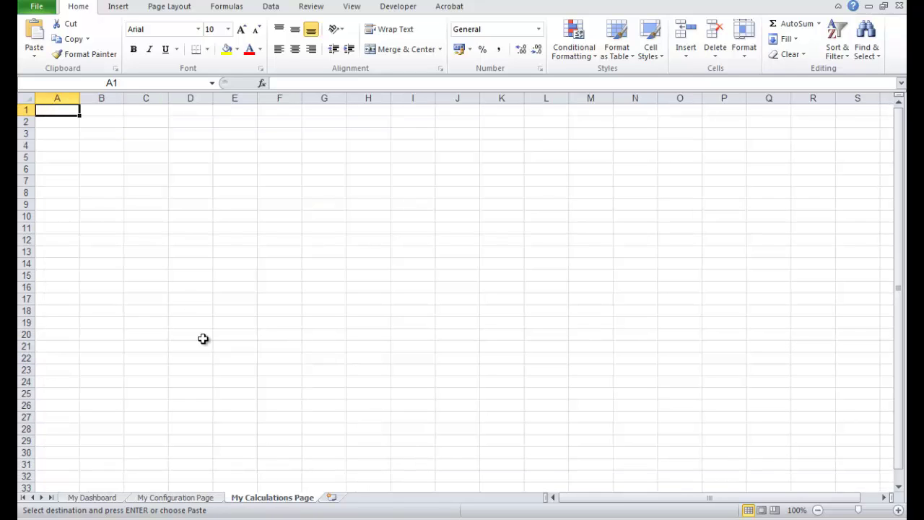
left_click(95, 124)
key("ctrl+v")
Narrow columns A and B on My Calculations Page and go back to My Dashboard.
left_click(189, 338)
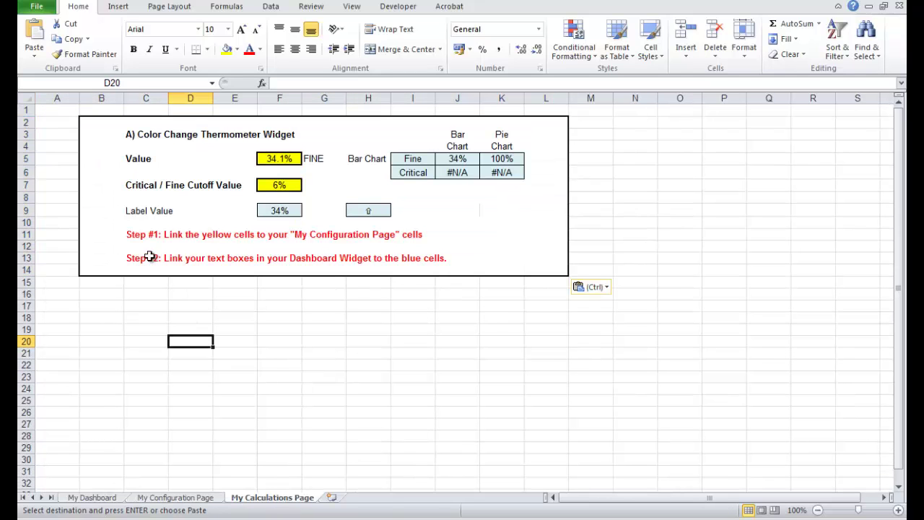
left_click(72, 99)
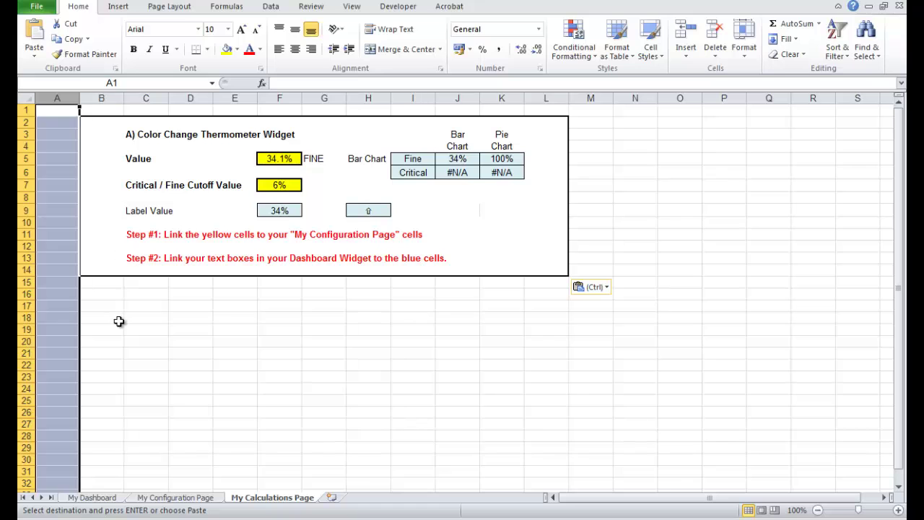
left_click_drag(115, 321, 109, 306)
mouse_move(80, 96)
left_mouse_down()
mouse_move(44, 97)
mouse_move(75, 98)
mouse_move(62, 97)
left_mouse_up()
left_click_drag(340, 383, 351, 380)
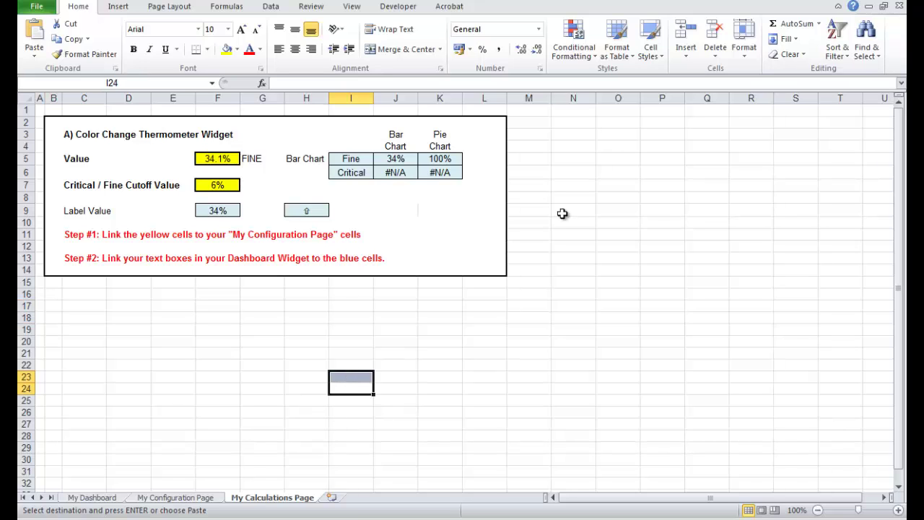
left_click(93, 498)
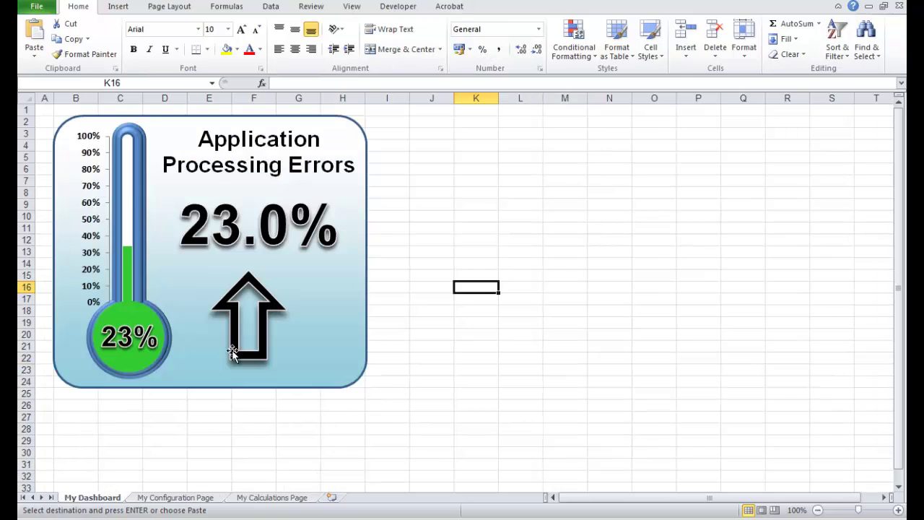
Retitle the widget 'Brians's Color Thermometer' in the Widget Main Title cell.
left_click(190, 497)
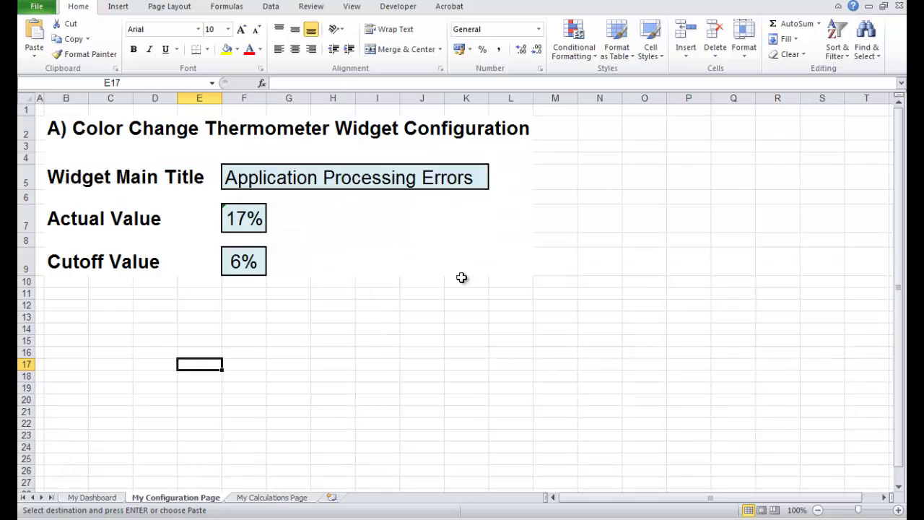
left_click(269, 498)
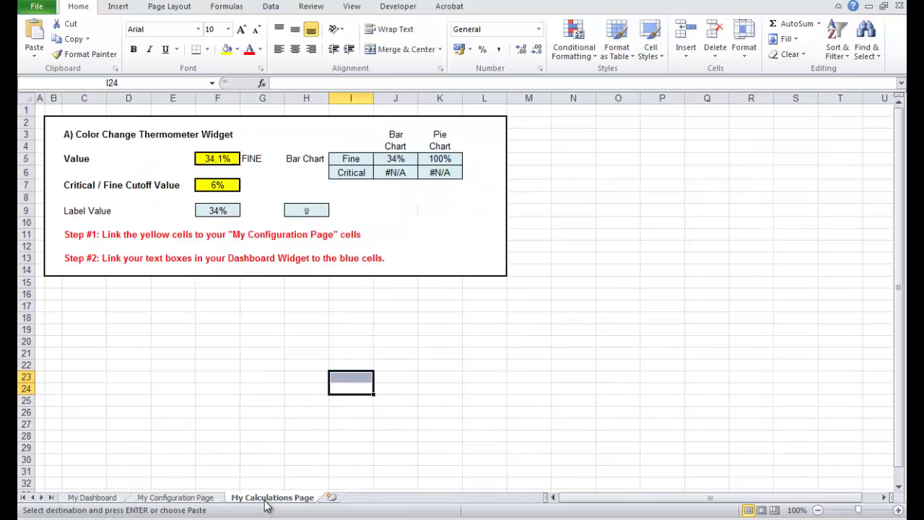
left_click(174, 497)
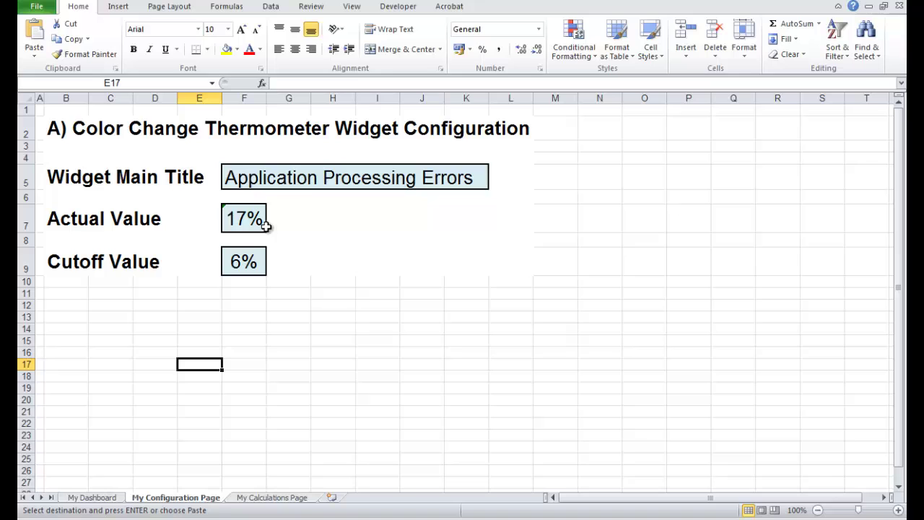
left_click(241, 177)
left_click(403, 83)
left_click_drag(272, 84, 394, 83)
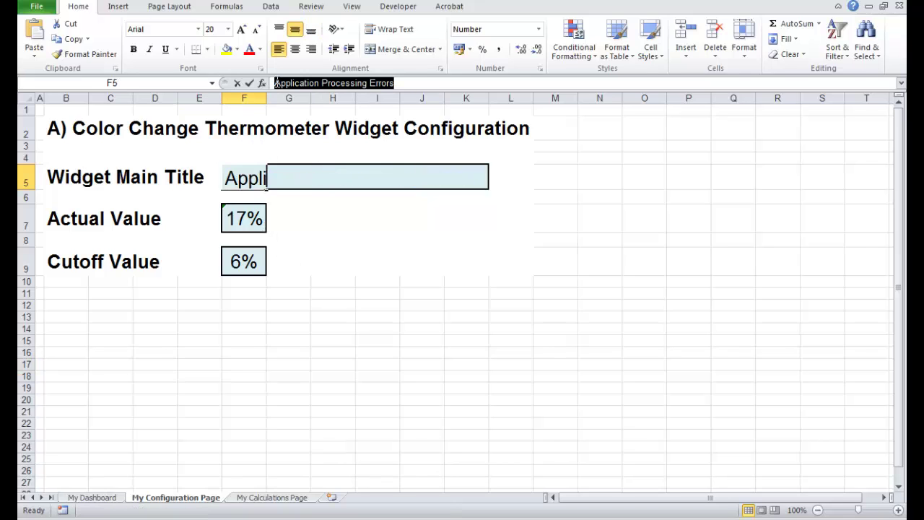
type("Brians")
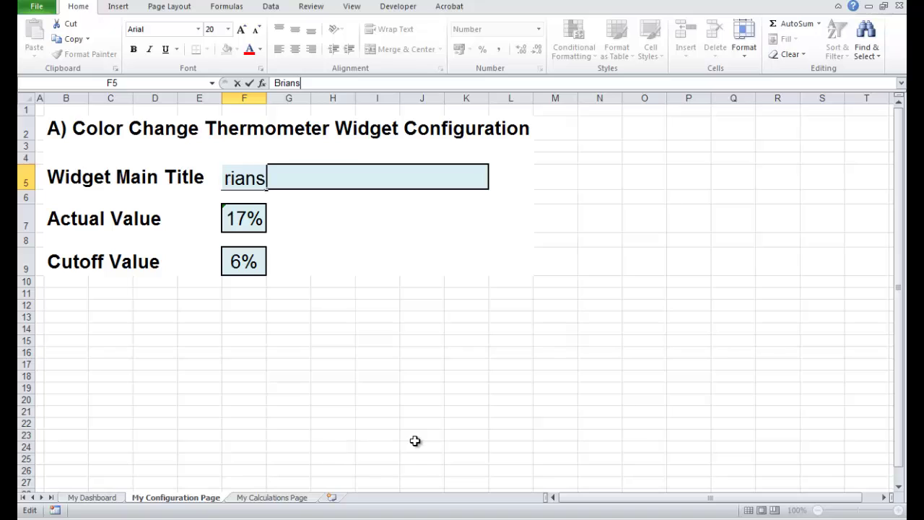
key("BackSpace")
type("'s ")
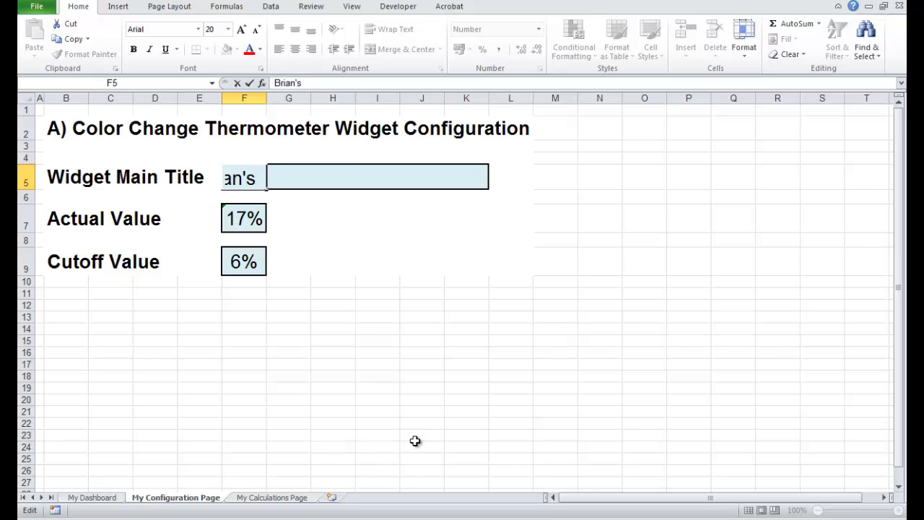
type("Color Ther")
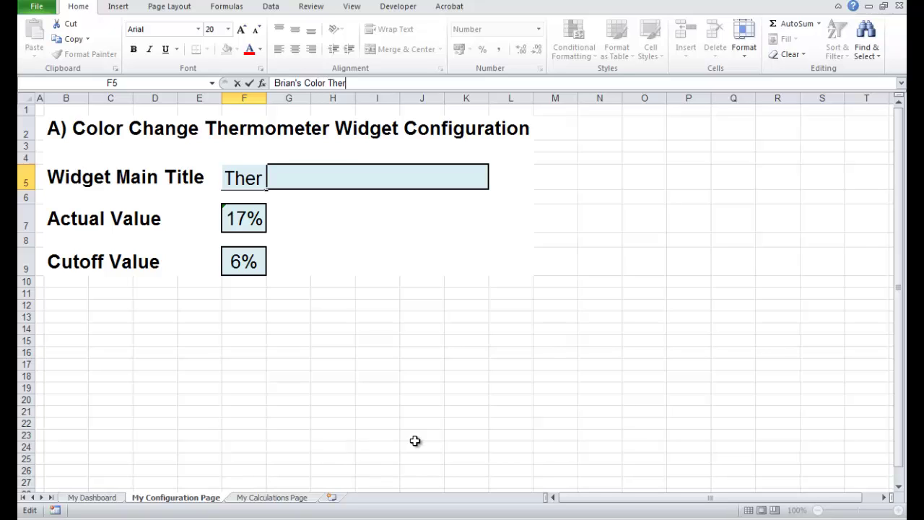
type("mometer")
key("Return")
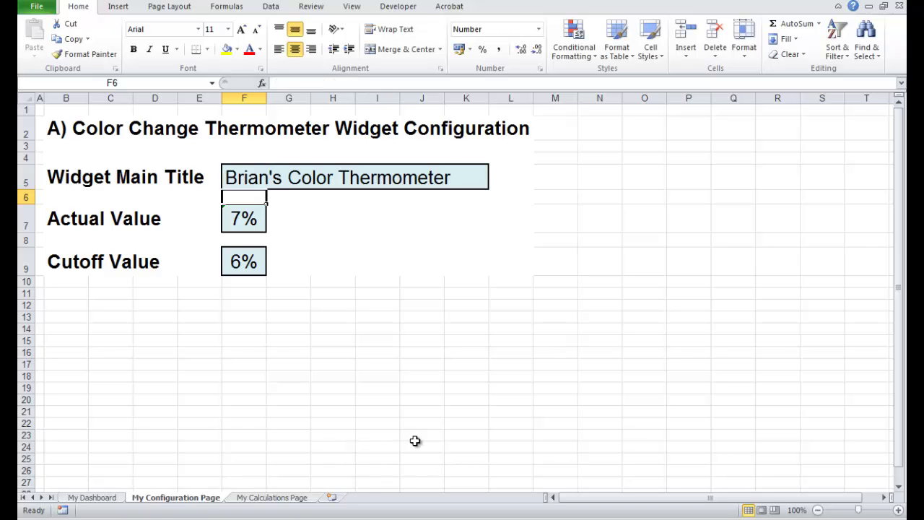
Set the Actual Value to 25% and the Cutoff Value to 20%.
left_click(296, 351)
left_click(255, 230)
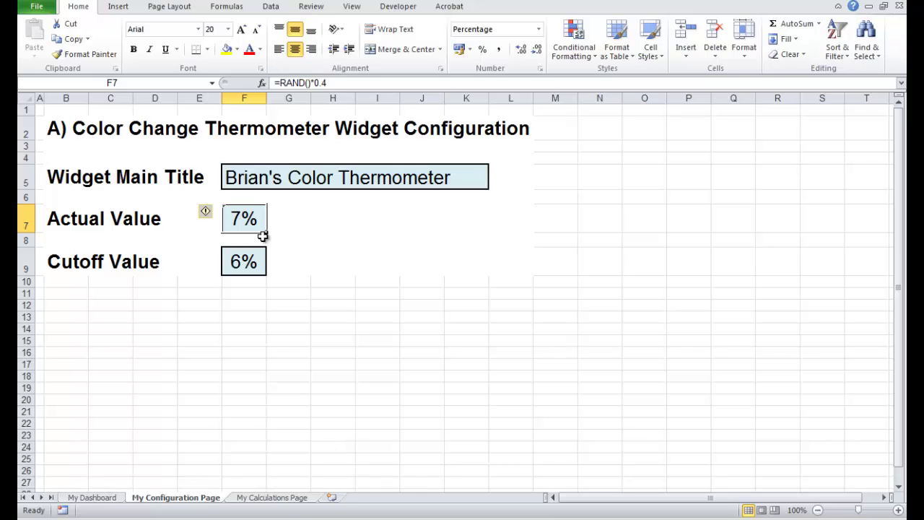
type("25%")
key("Return")
left_click(282, 343)
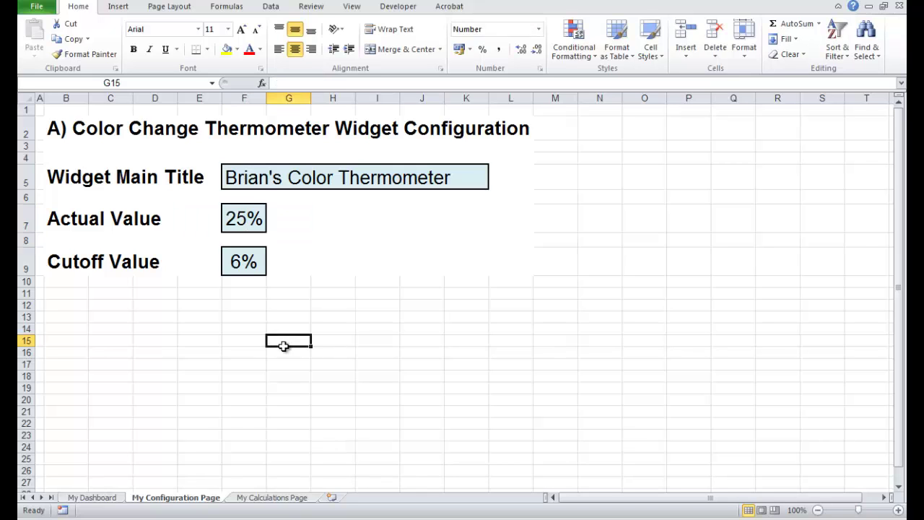
left_click(252, 260)
type("20")
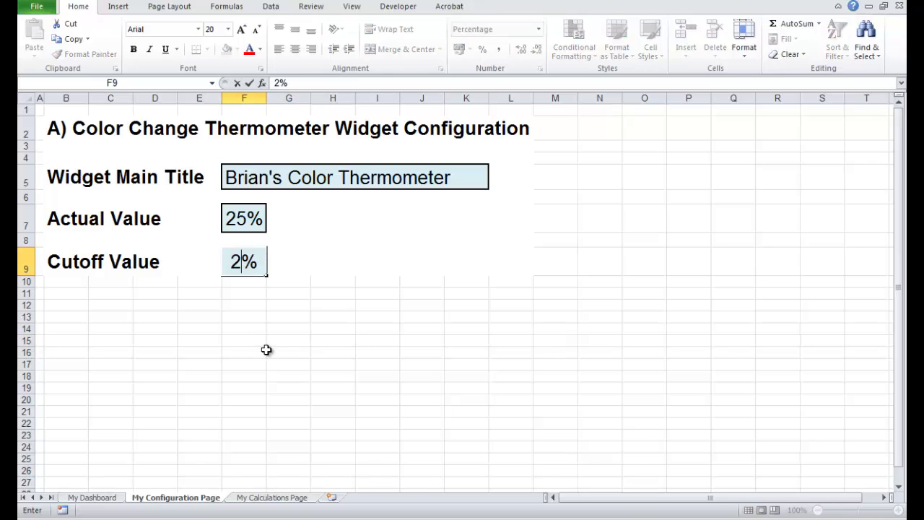
key("Return")
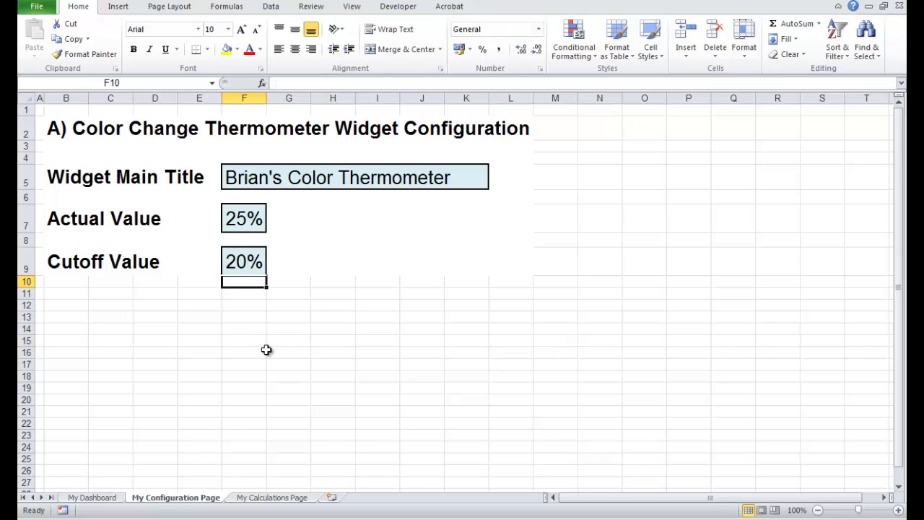
left_click(317, 391)
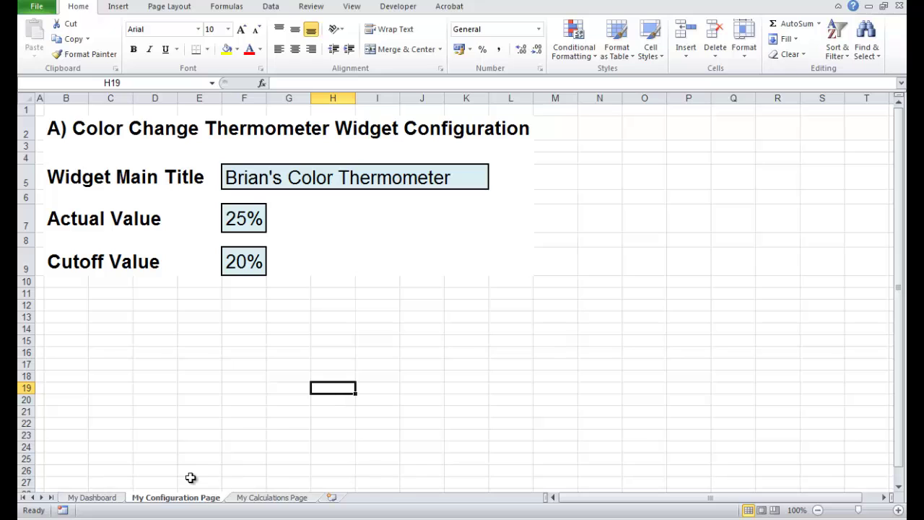
Relink the yellow Value cell F5 to ='My Configuration Page'!F7.
left_click(256, 498)
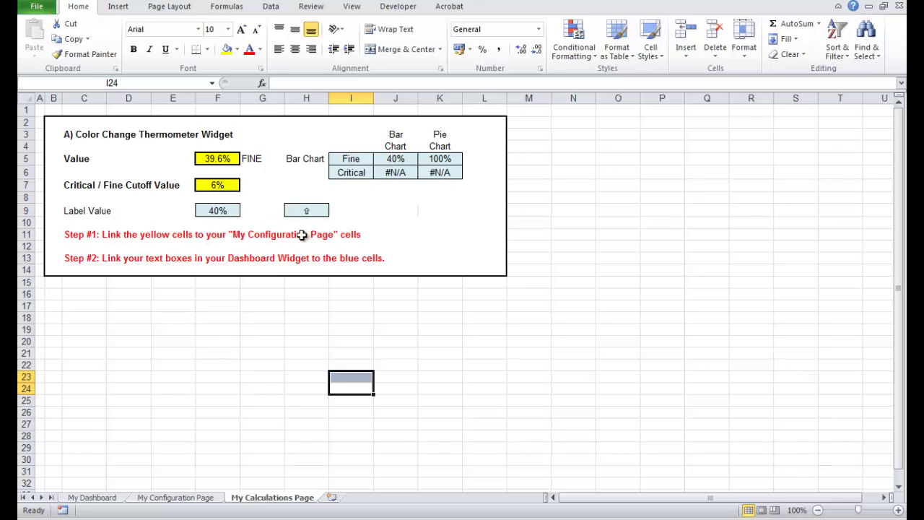
left_click(214, 159)
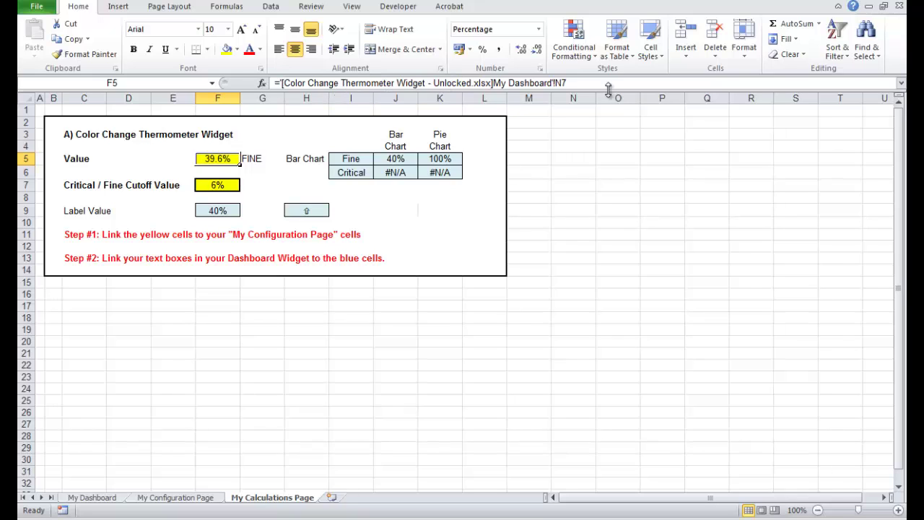
left_click_drag(568, 83, 264, 88)
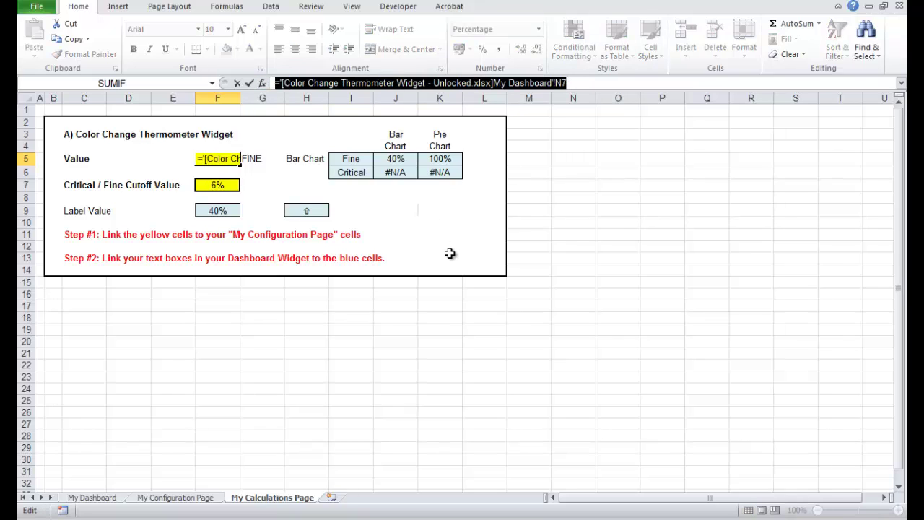
type("=")
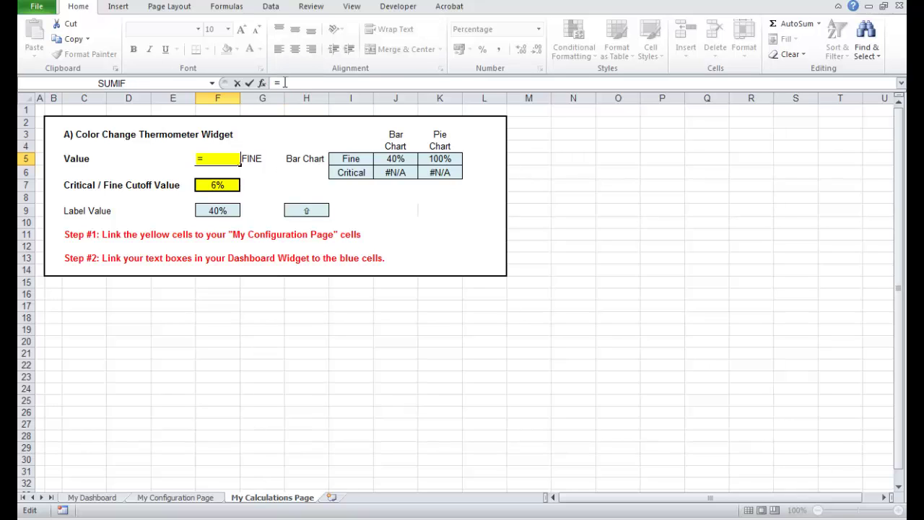
left_click(177, 497)
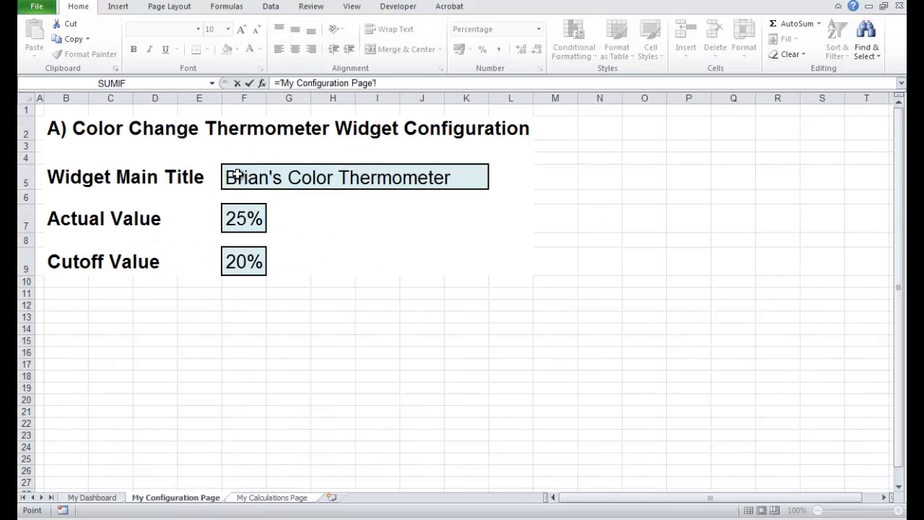
left_click(241, 213)
key("Return")
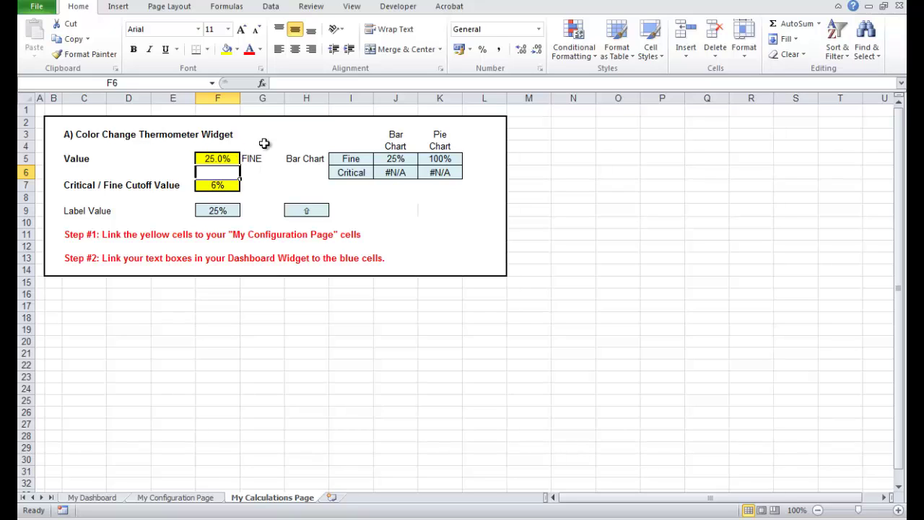
Relink the yellow Cutoff cell F7 to ='My Configuration Page'!F9.
left_click(224, 184)
left_click_drag(577, 83, 287, 68)
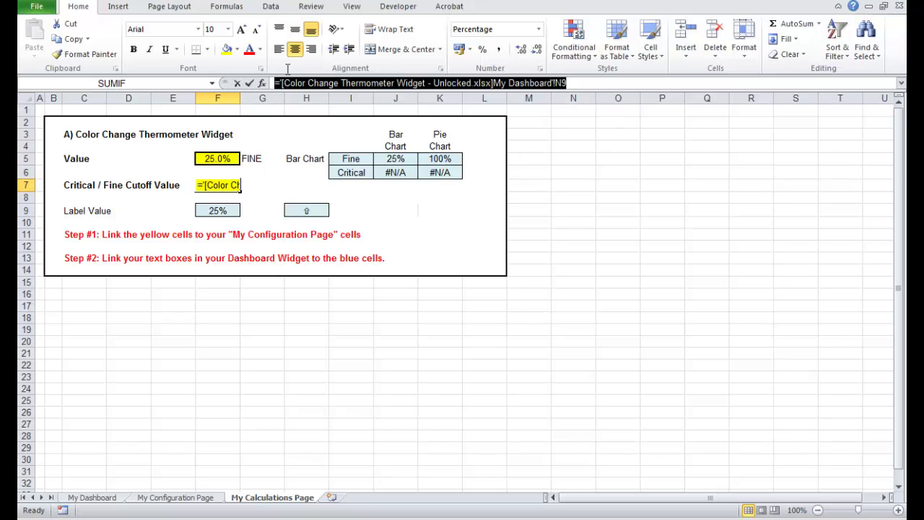
type("=")
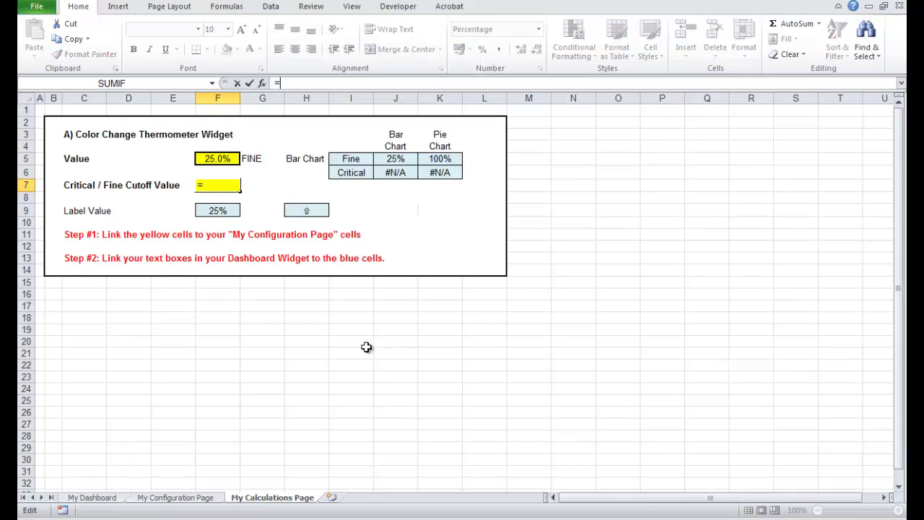
left_click(175, 498)
left_click(244, 257)
key("Return")
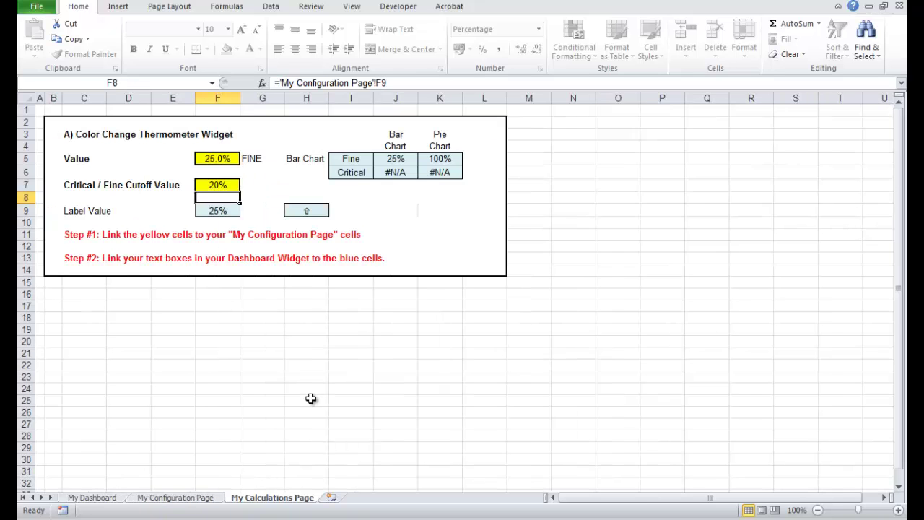
left_click_drag(293, 381, 293, 367)
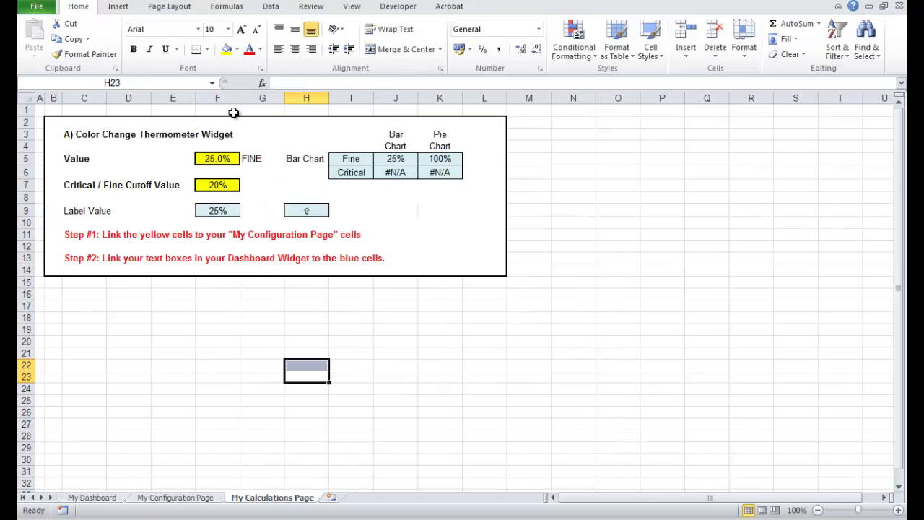
Enter 19% as the Actual Value and confirm My Calculations Page shows CRITICAL.
left_click(175, 498)
left_click(249, 218)
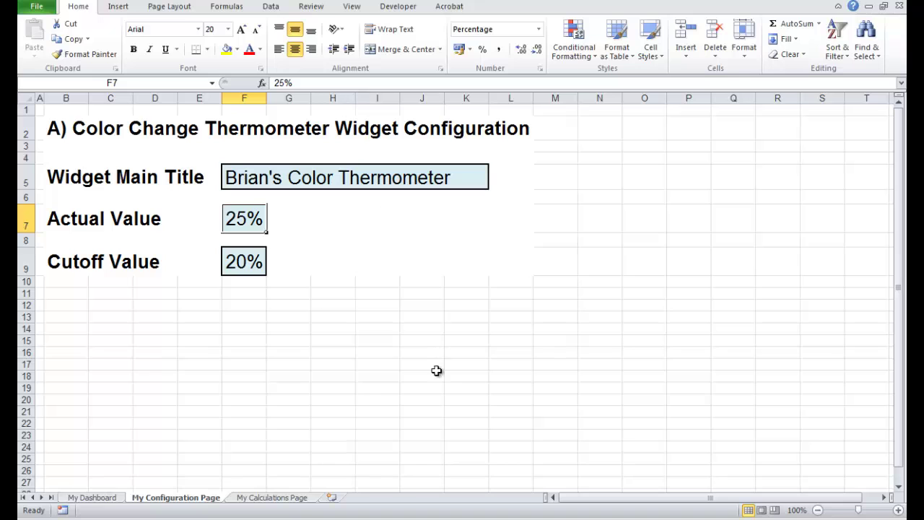
type("19")
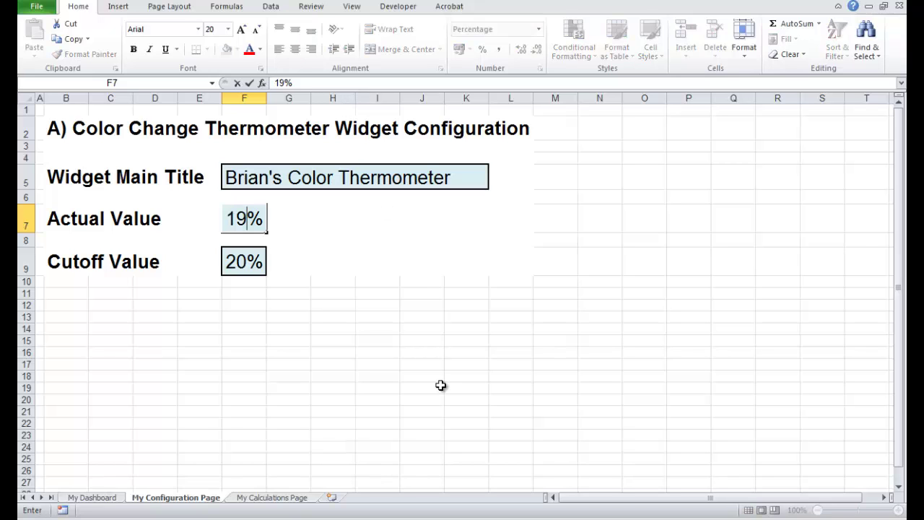
key("Return")
left_click(251, 498)
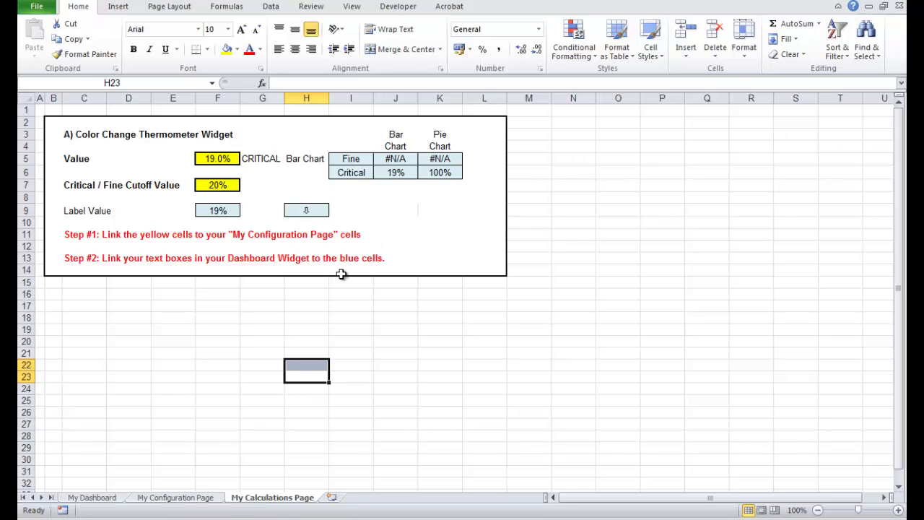
left_click(439, 372)
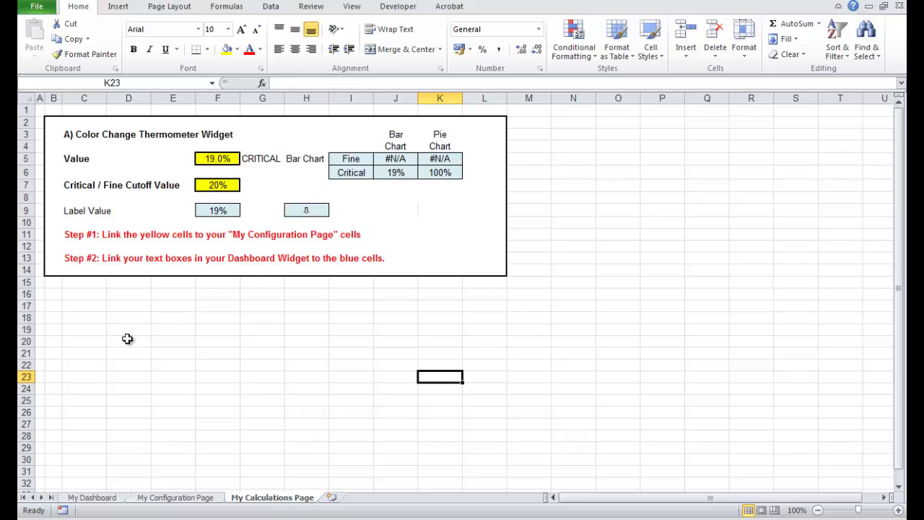
Go back to My Dashboard and select the thermometer widget and its title box to inspect them.
left_click(97, 497)
left_click(413, 416)
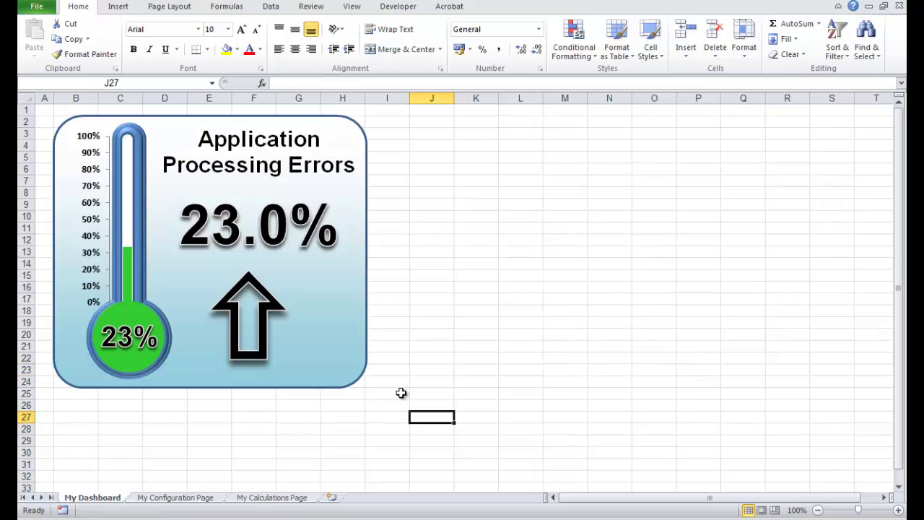
left_click(268, 142)
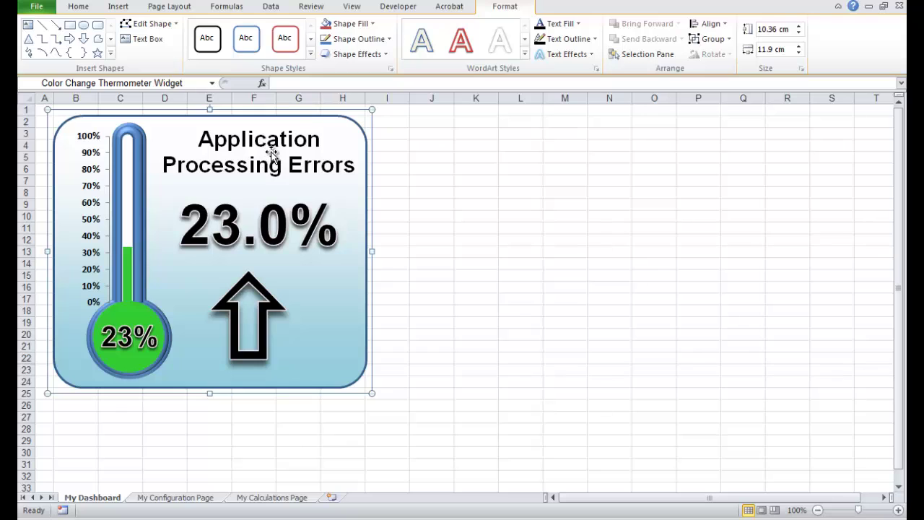
left_click(272, 146)
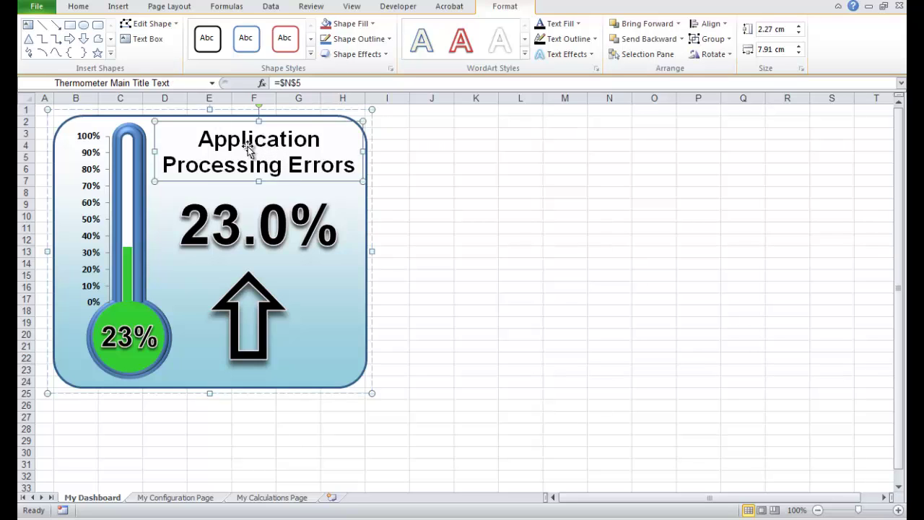
left_click_drag(480, 302, 469, 289)
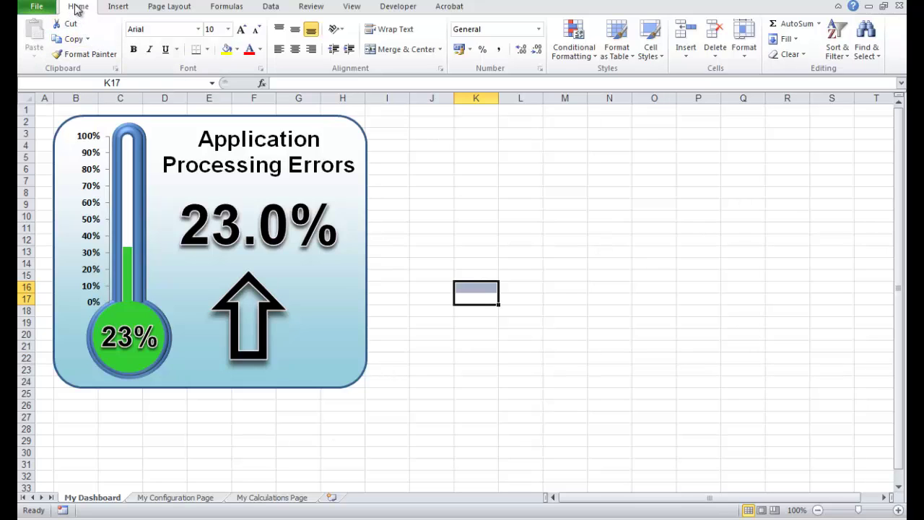
left_click(869, 45)
In the Selection Pane, identify the widget's title, percentage value and arrow text shapes.
left_click(847, 232)
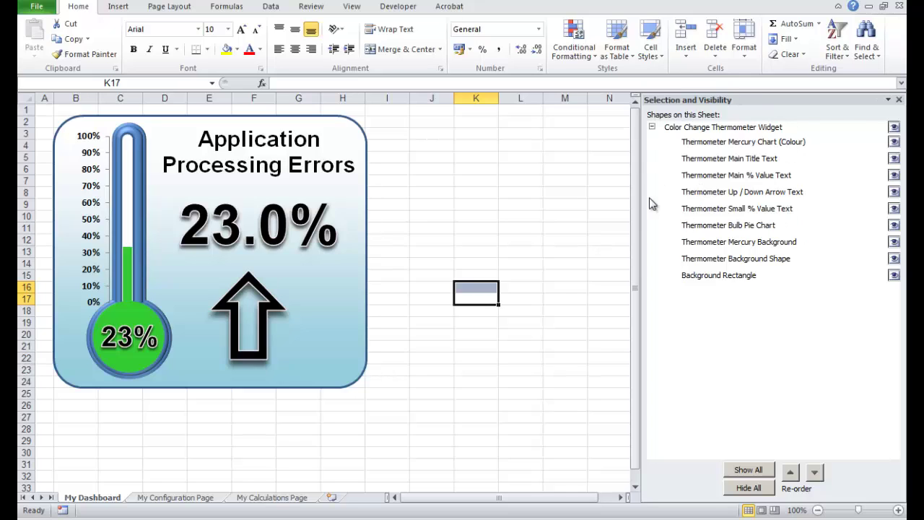
left_click(736, 160)
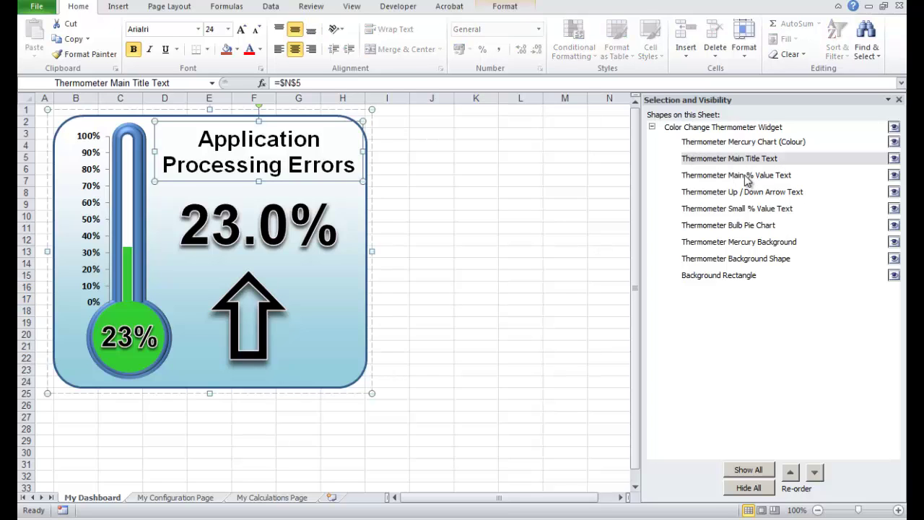
left_click(745, 177)
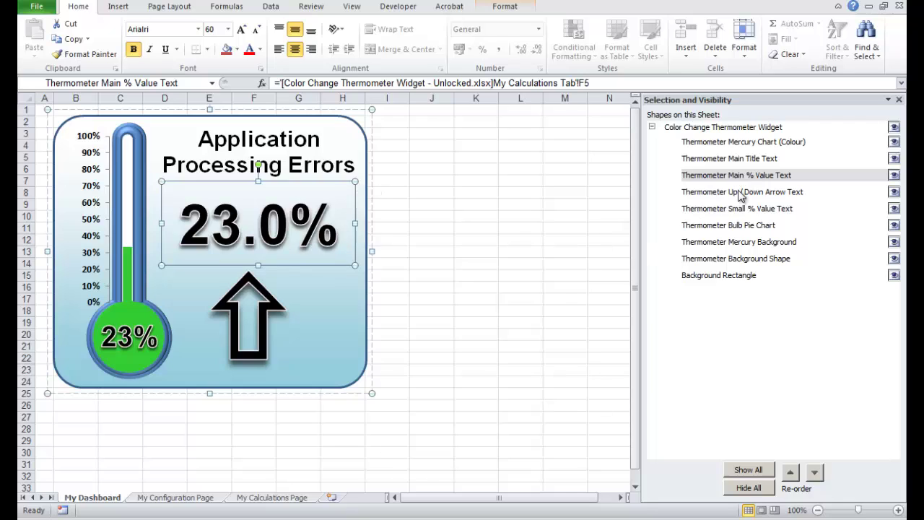
left_click(745, 193)
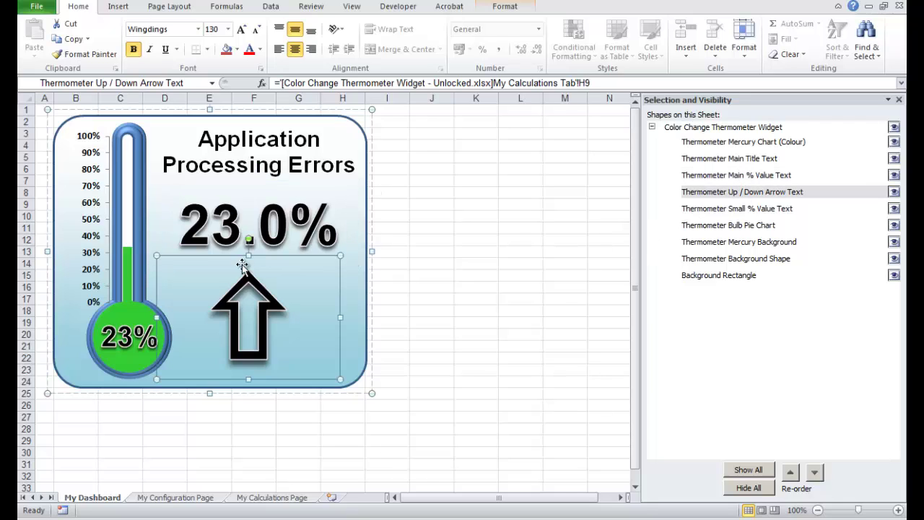
left_click(417, 230)
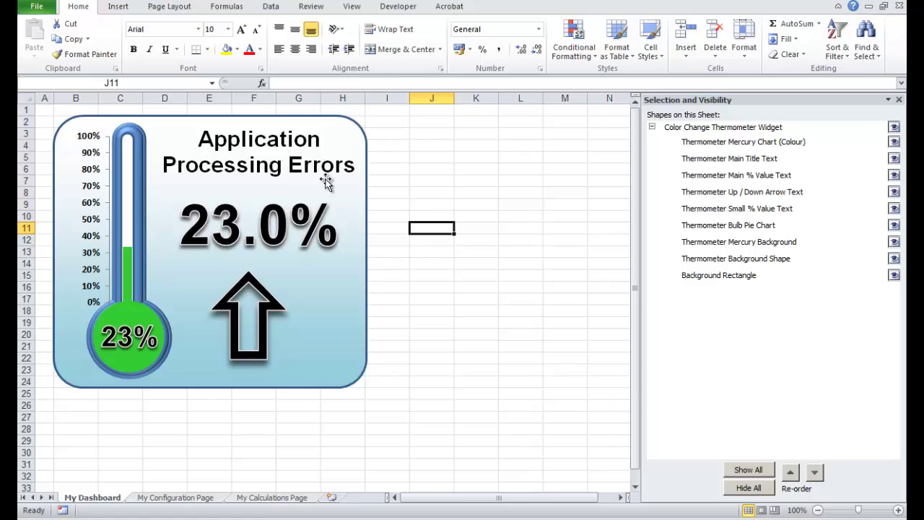
left_click(363, 189)
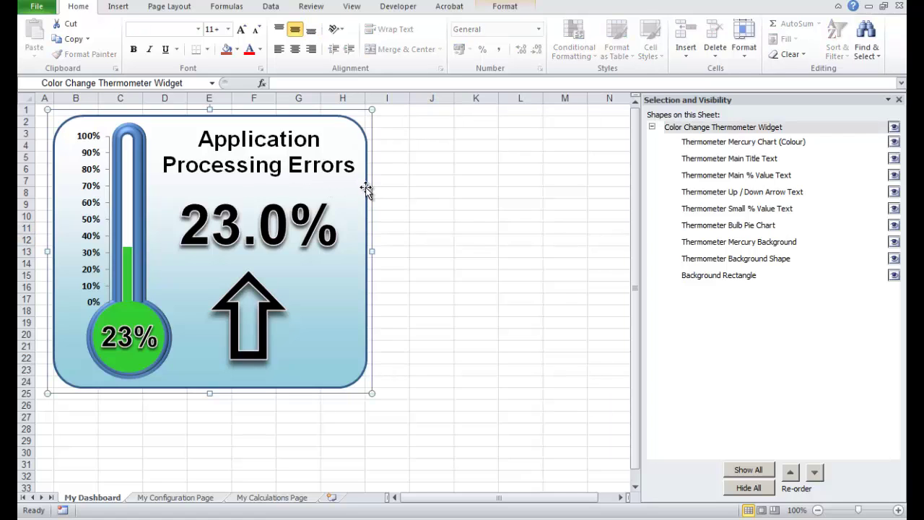
right_click(366, 191)
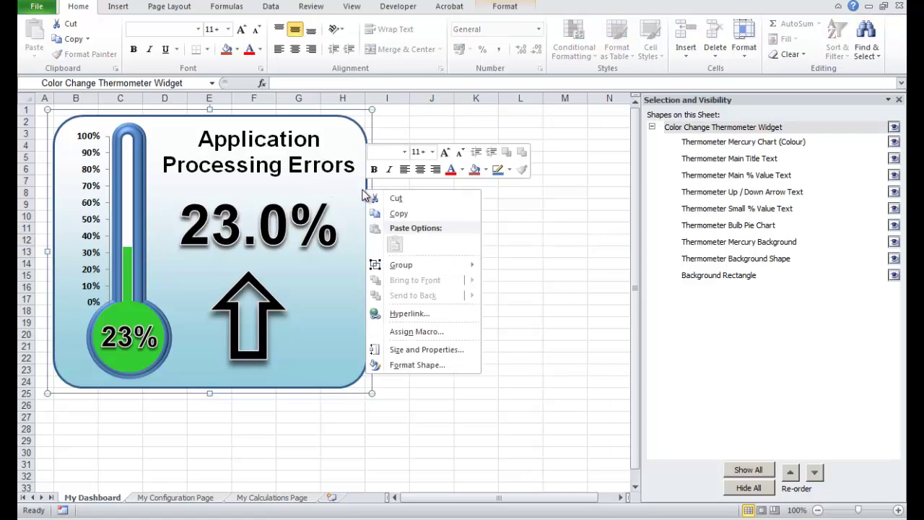
mouse_move(469, 269)
left_click(521, 297)
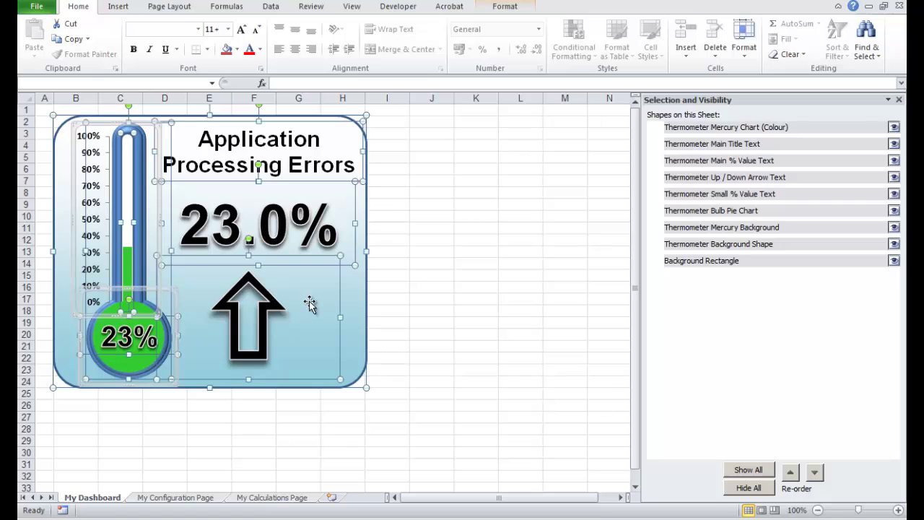
left_click(444, 275)
left_click_drag(311, 224, 466, 248)
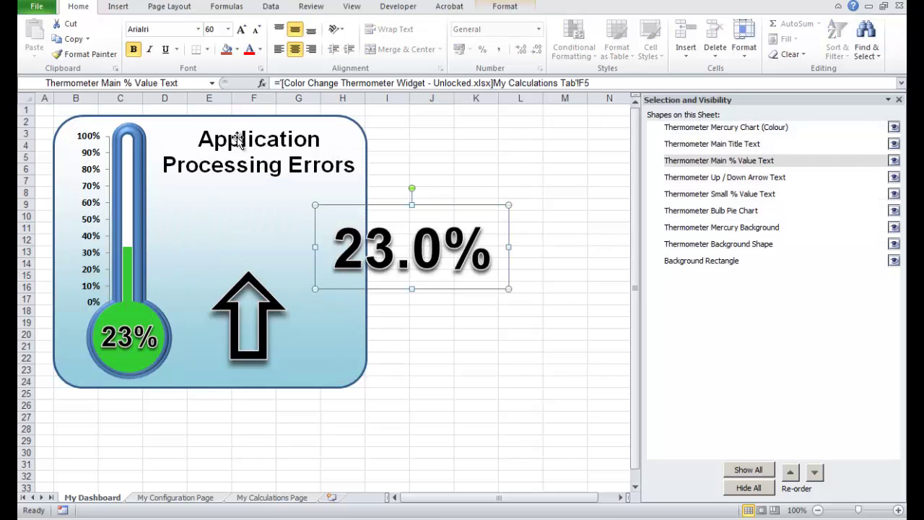
left_click_drag(242, 150, 564, 116)
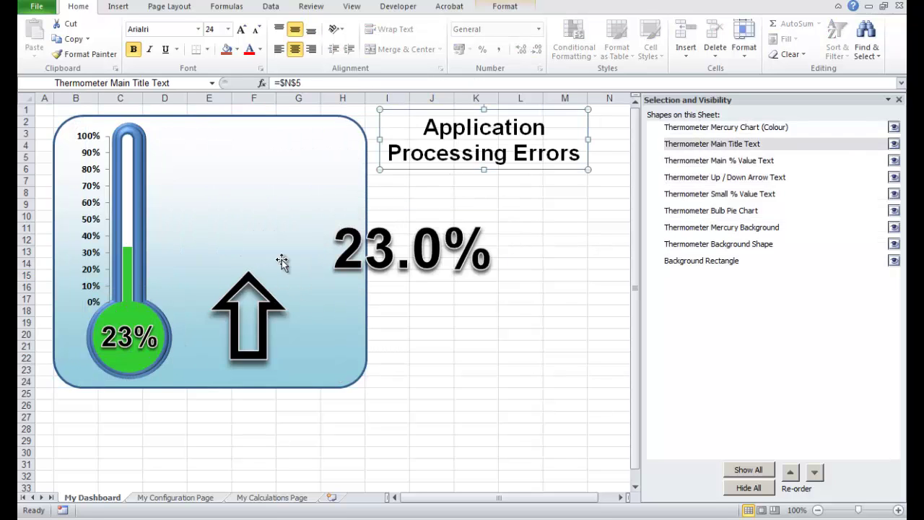
left_click_drag(260, 328, 386, 350)
left_click(236, 372)
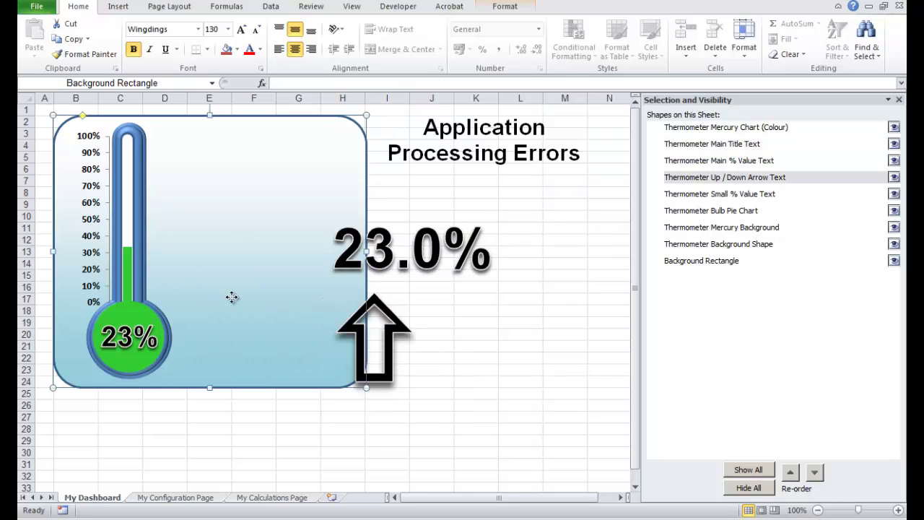
left_click_drag(233, 297, 236, 376)
key("ctrl+z")
key("ctrl+z")
key("ctrl+z")
key("ctrl+z")
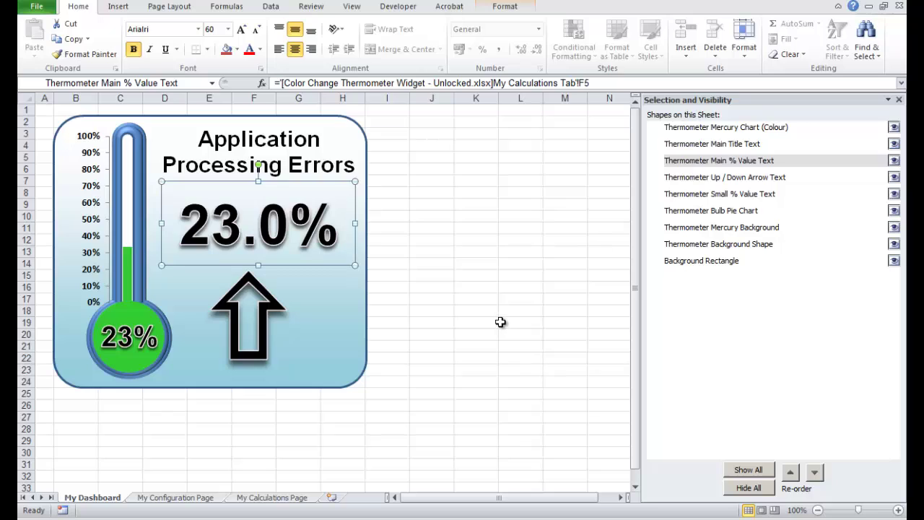
key("ctrl+z")
left_click(474, 271)
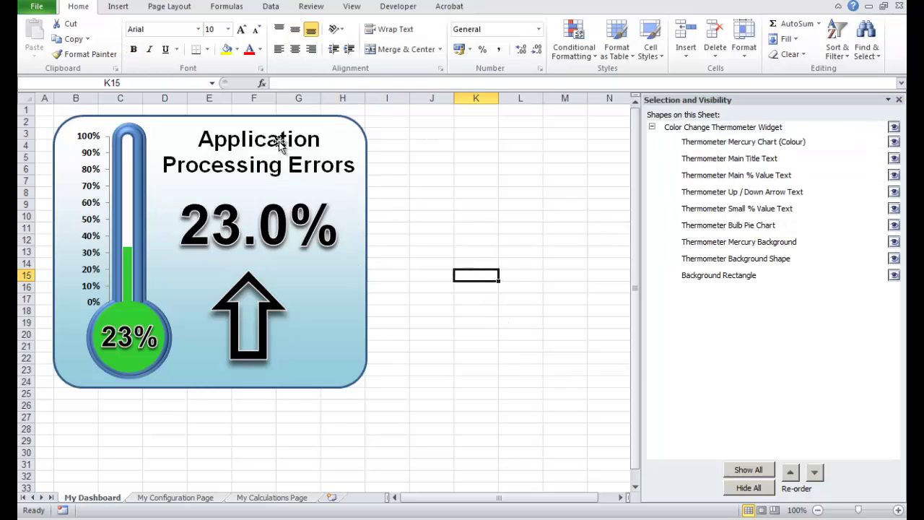
Close the Selection Pane, select the widget's title text box and review My Configuration Page.
left_click(899, 100)
left_click(274, 140)
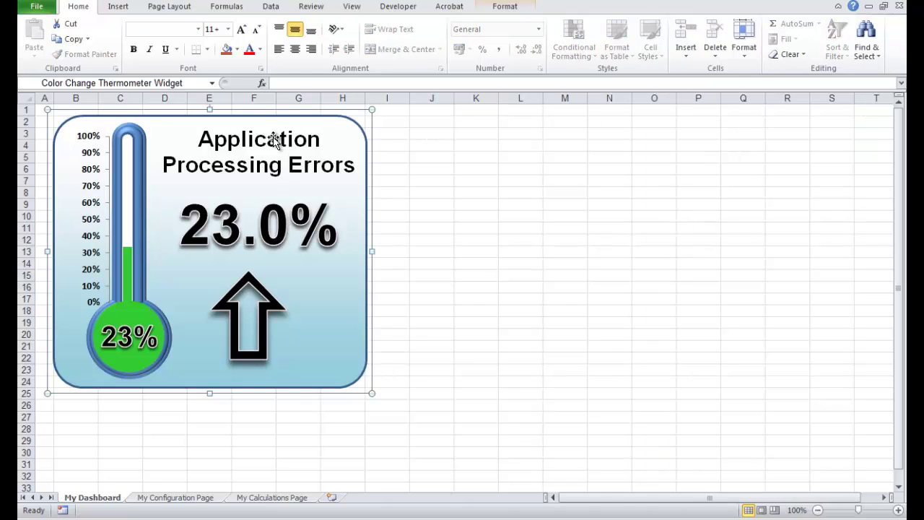
left_click(267, 141)
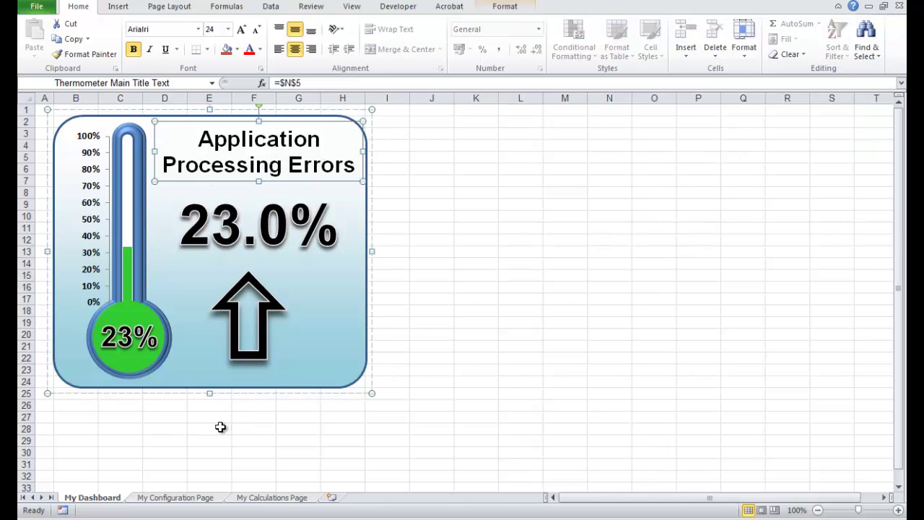
left_click(177, 497)
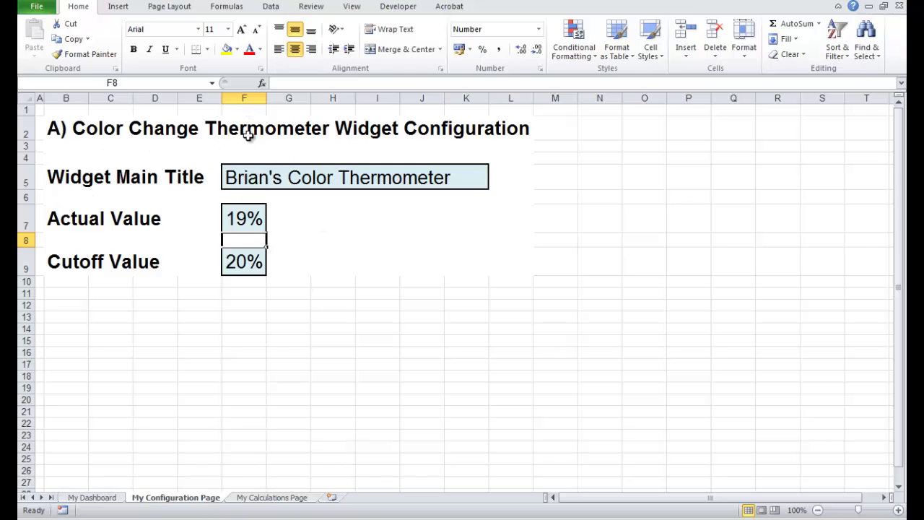
left_click(93, 497)
Replace the title box's formula with ='My Configuration Page'!F5.
left_click_drag(276, 83, 298, 96)
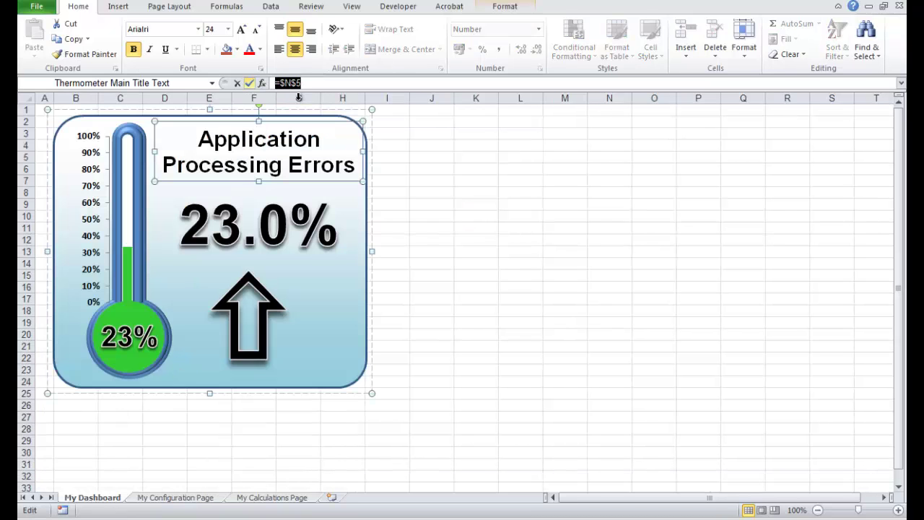
type("=")
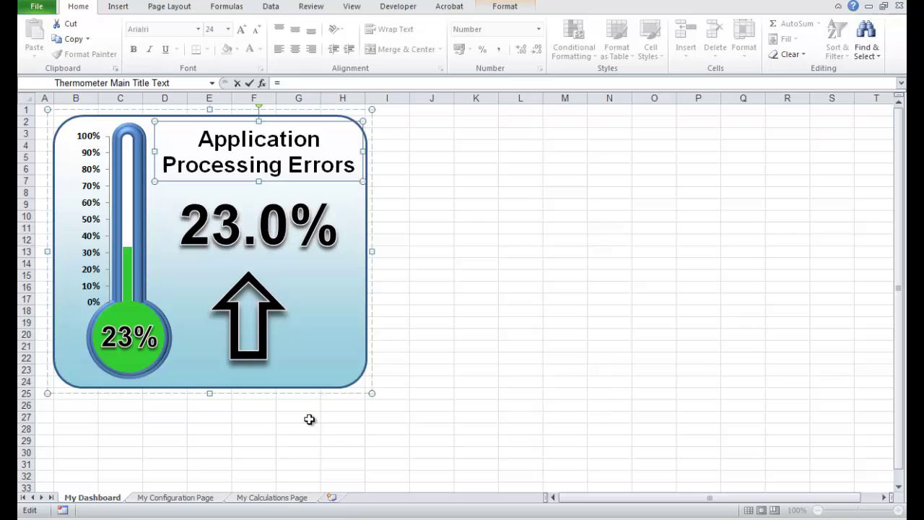
left_click(198, 498)
left_click(238, 179)
key("Return")
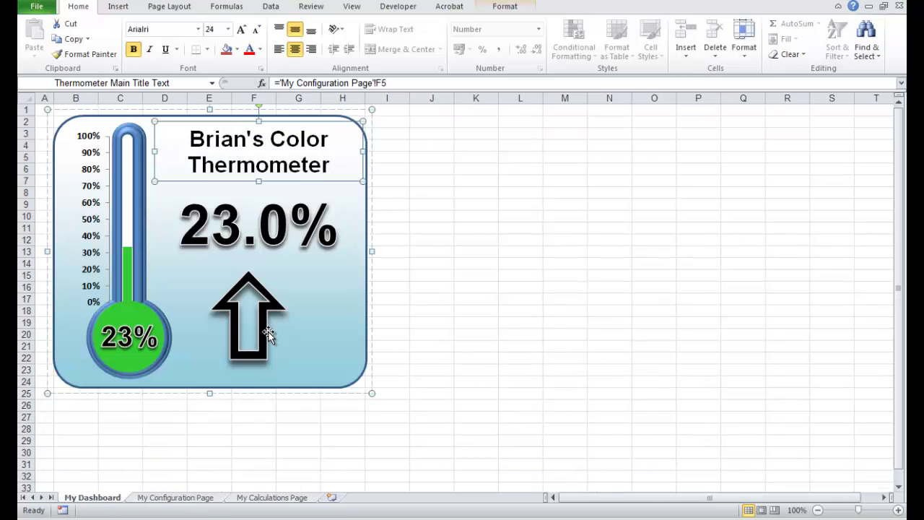
left_click(455, 225)
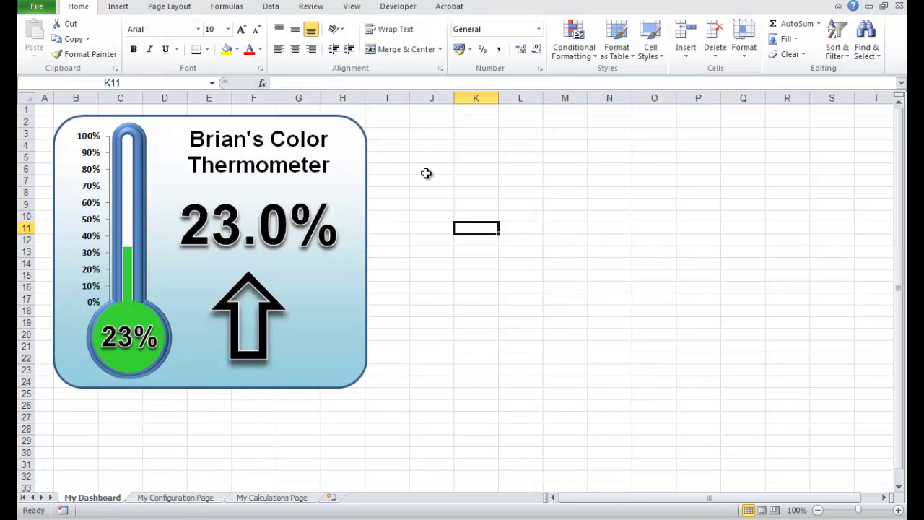
Relink the big percentage text box to 'My Configuration Page'!F7 so it shows 19%.
left_click(231, 225)
left_click(231, 224)
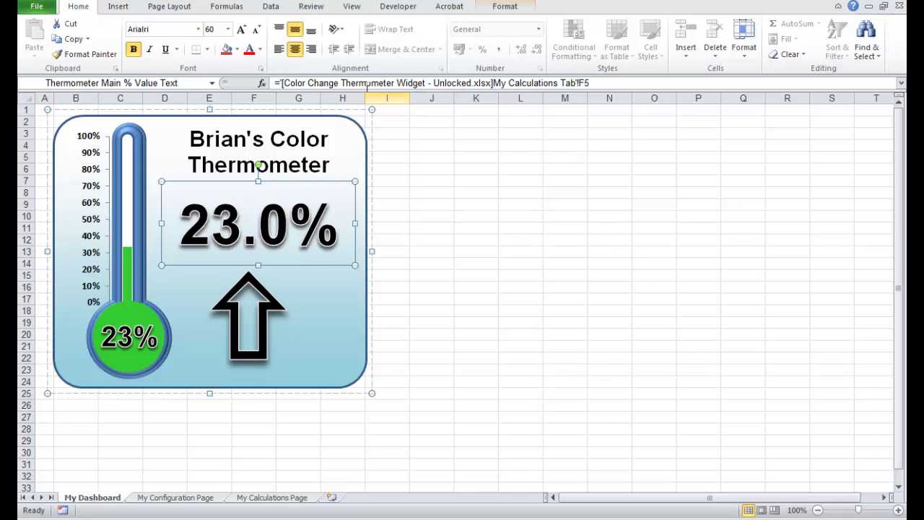
left_click_drag(608, 83, 274, 83)
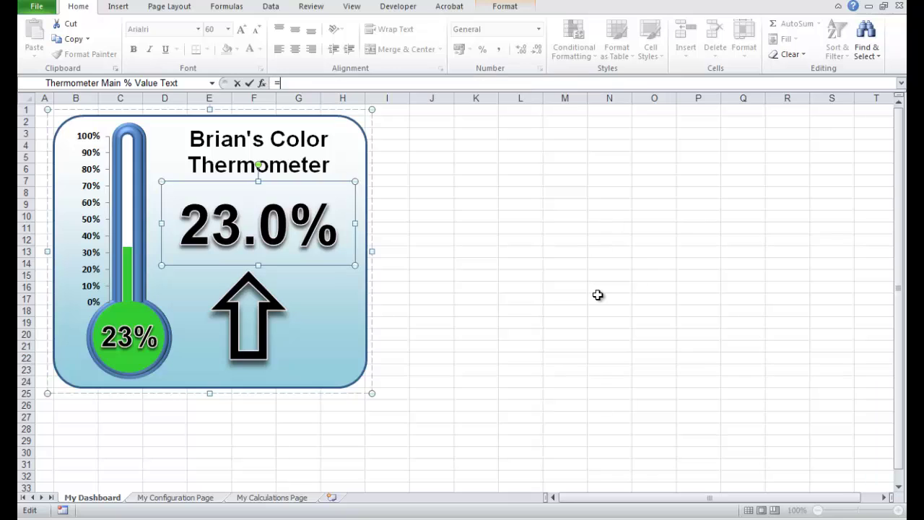
left_click(201, 500)
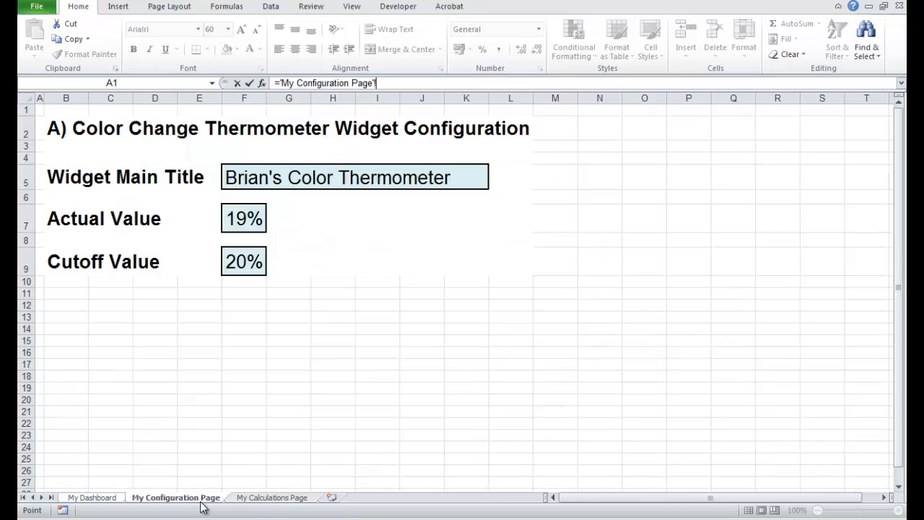
left_click(244, 218)
key("Return")
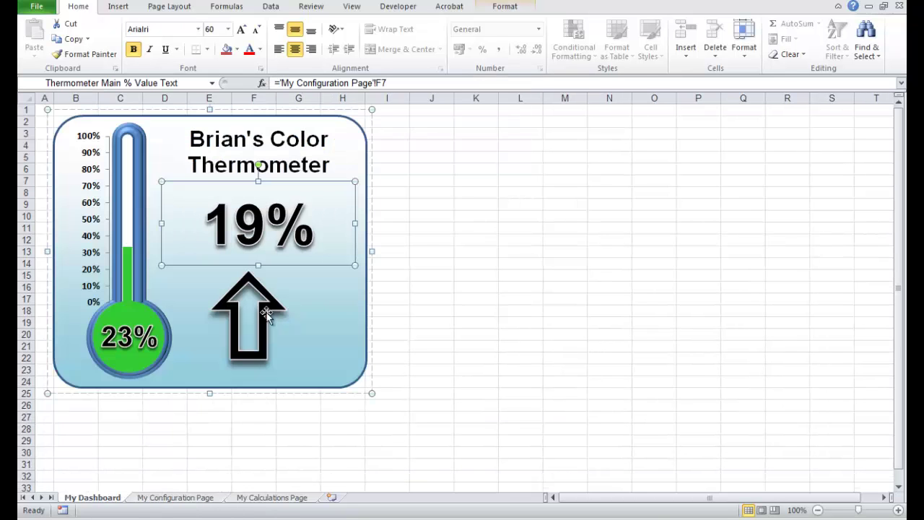
left_click(261, 311)
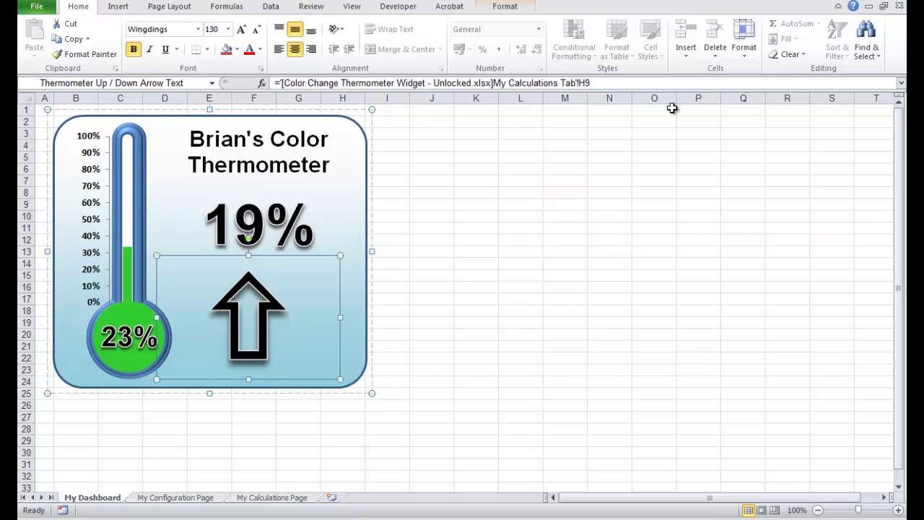
Link the up/down arrow text box to My Calculations Page cell H9.
left_click_drag(591, 83, 269, 83)
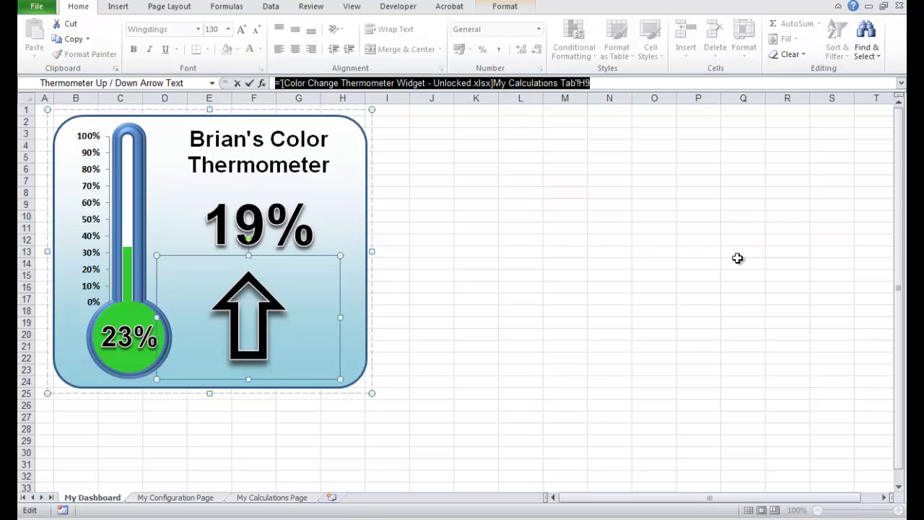
type("=")
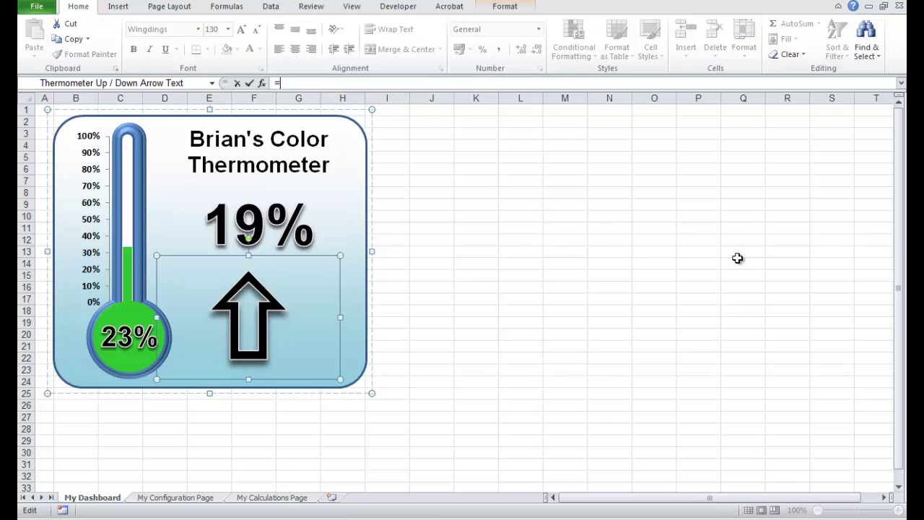
left_click(282, 498)
left_click(313, 211)
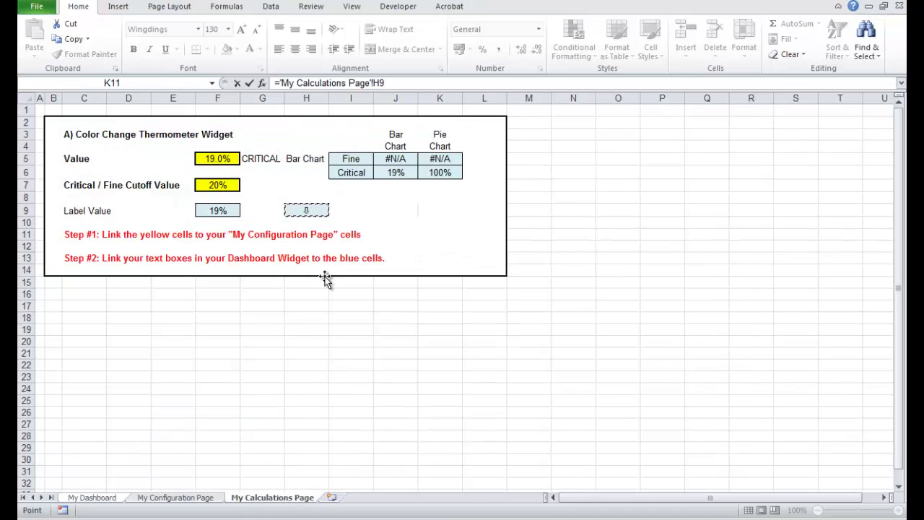
key("Return")
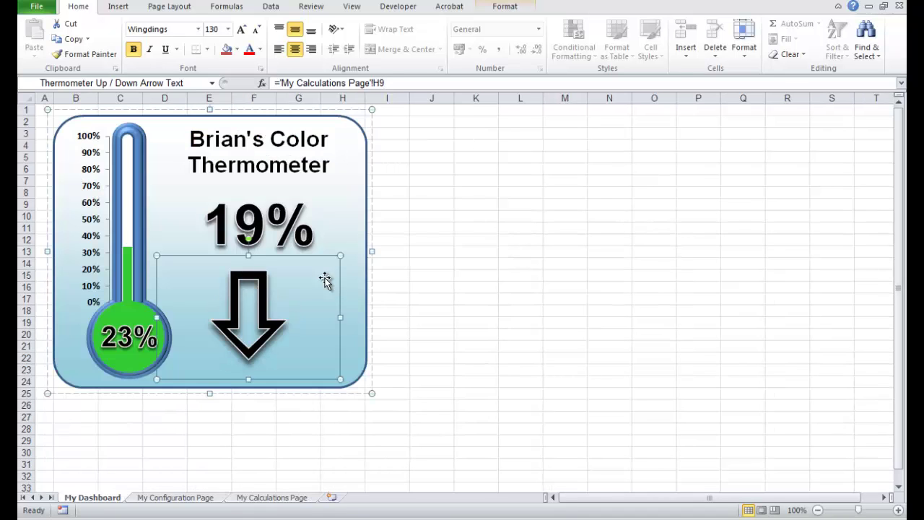
Link the bulb percentage label to My Calculations Page cell F9.
left_click(137, 335)
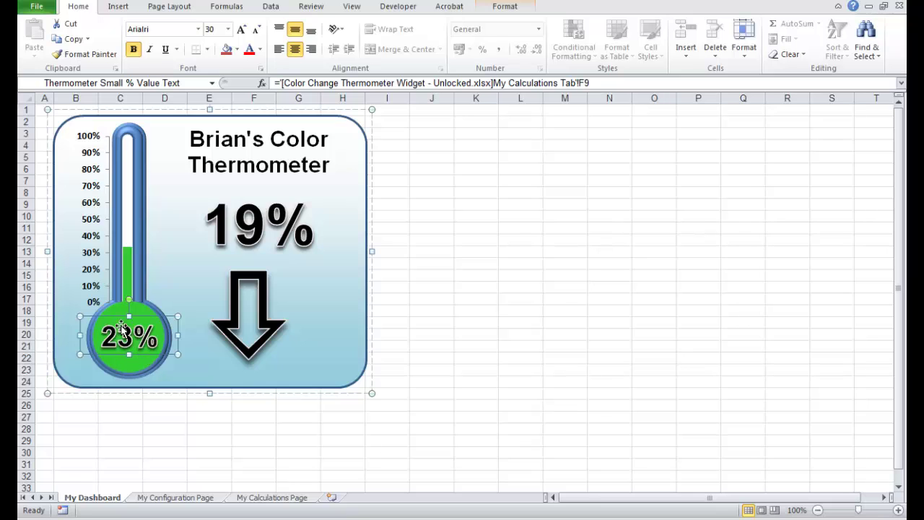
left_click(589, 84)
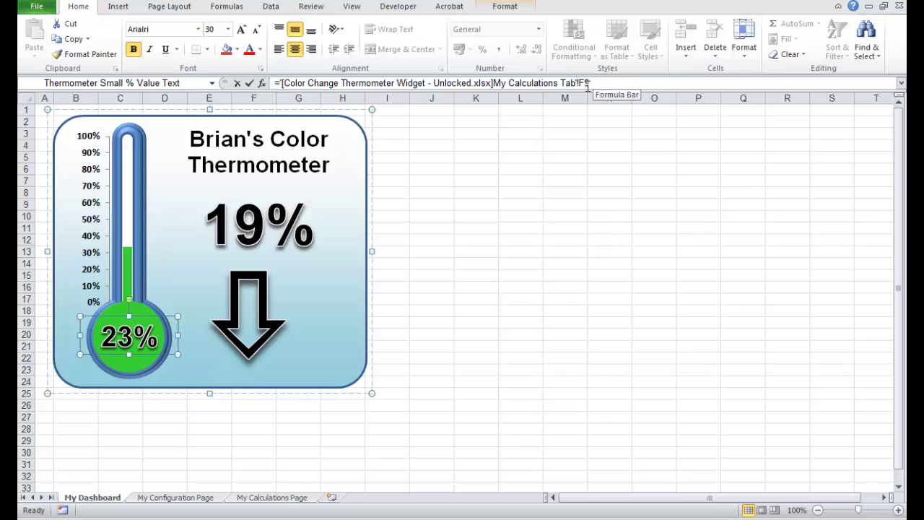
left_click_drag(274, 87, 405, 133)
type("=")
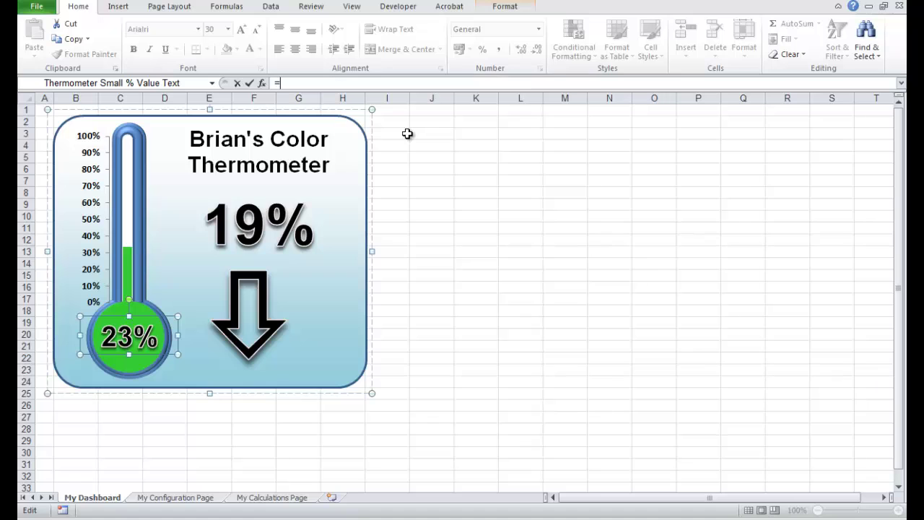
left_click(244, 500)
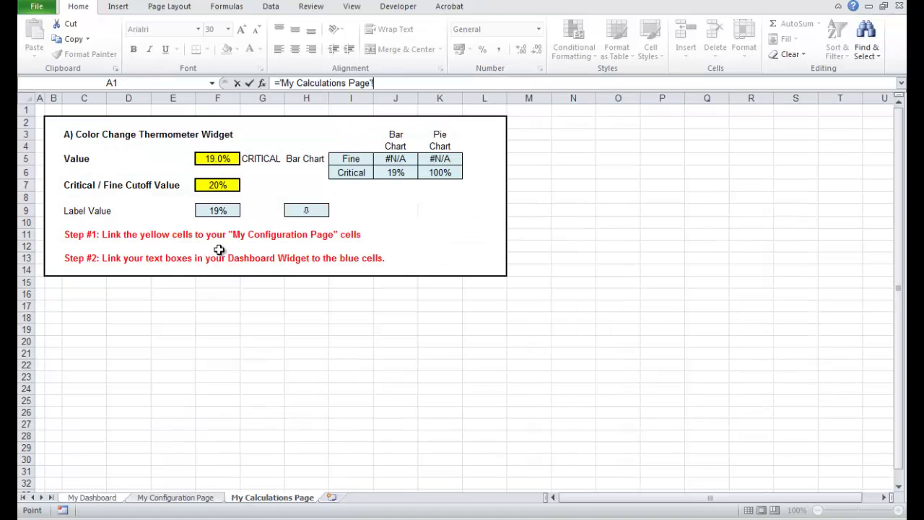
left_click(222, 210)
key("Return")
left_click(457, 281)
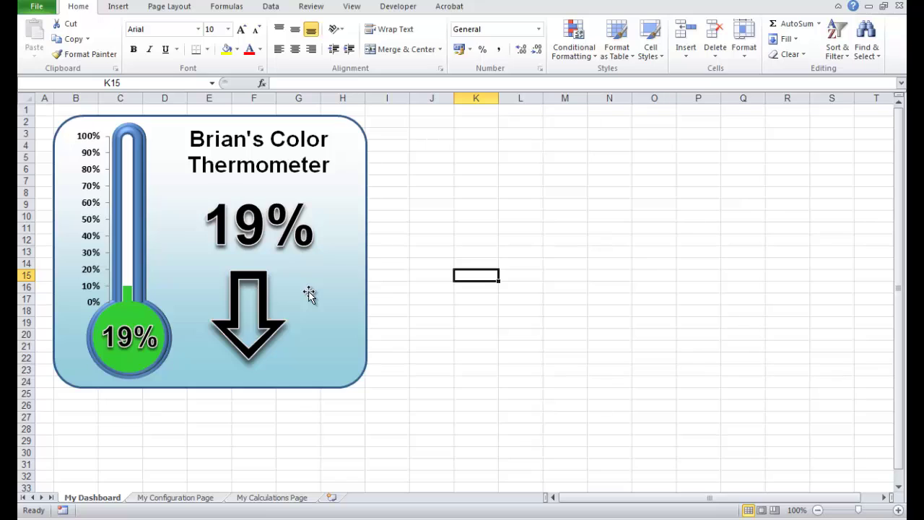
Select the mercury chart inside the widget and open its Select Data Source dialog.
left_click(127, 297)
left_click(127, 297)
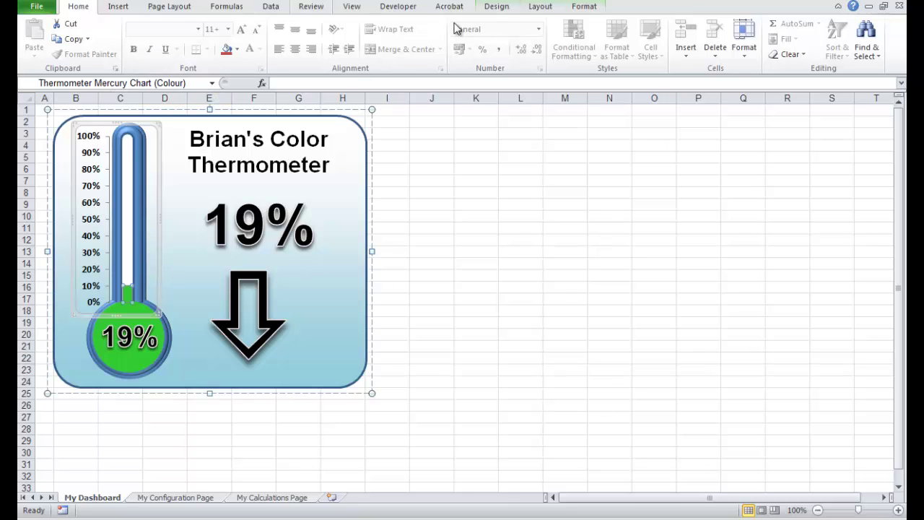
left_click(505, 11)
left_click(170, 52)
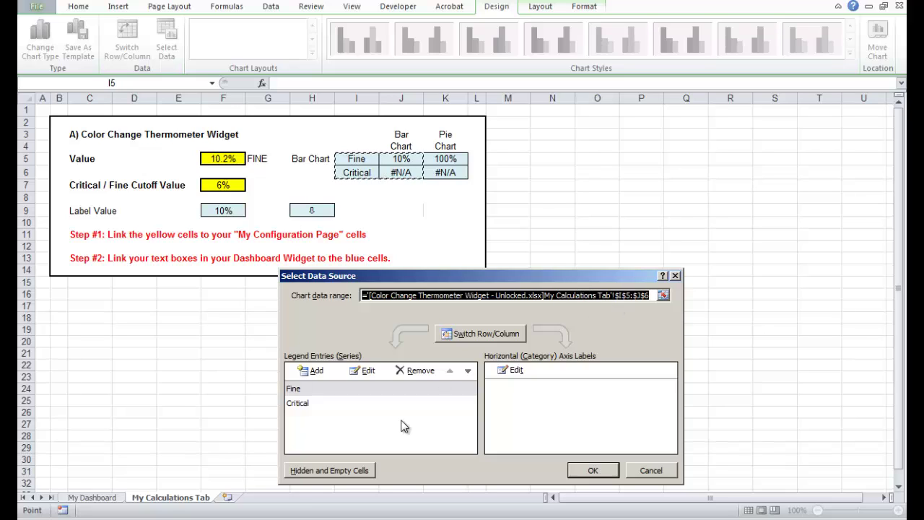
Edit the Fine series and set its name to My Calculations Page cell I5.
left_click(296, 390)
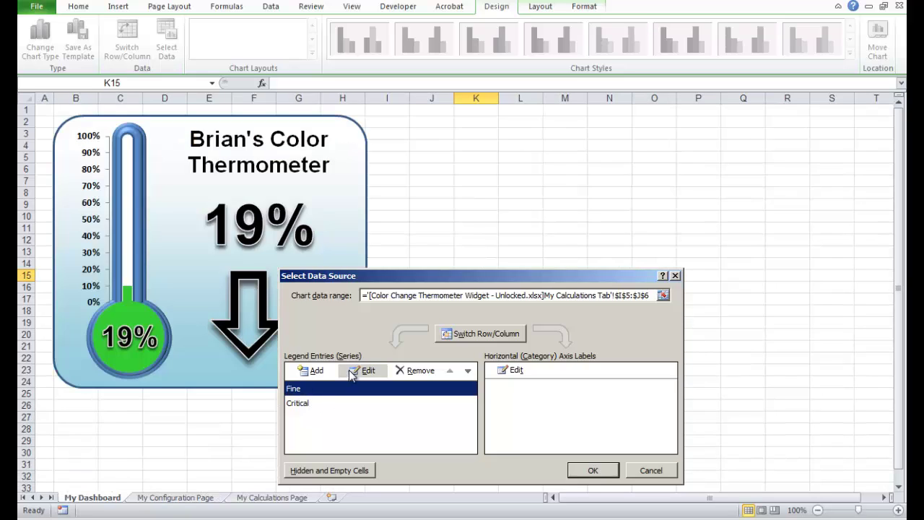
left_click(303, 406)
left_click(298, 390)
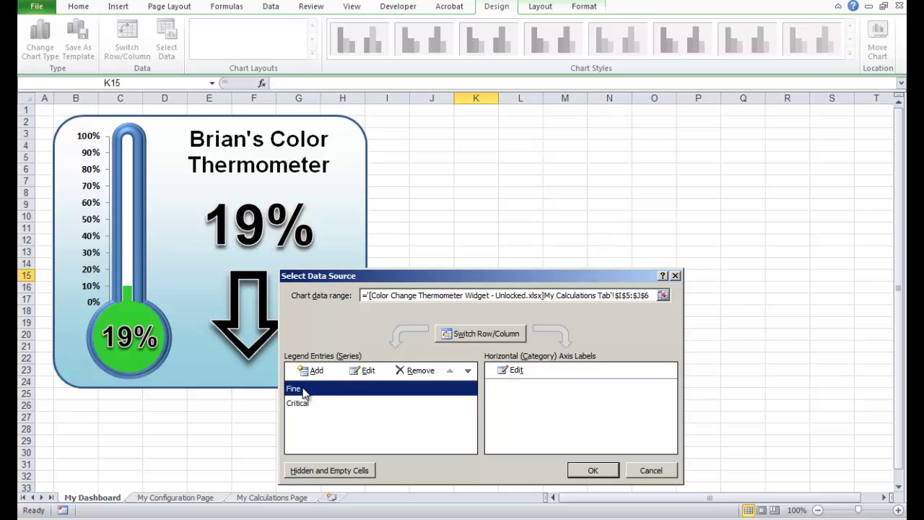
left_click(366, 371)
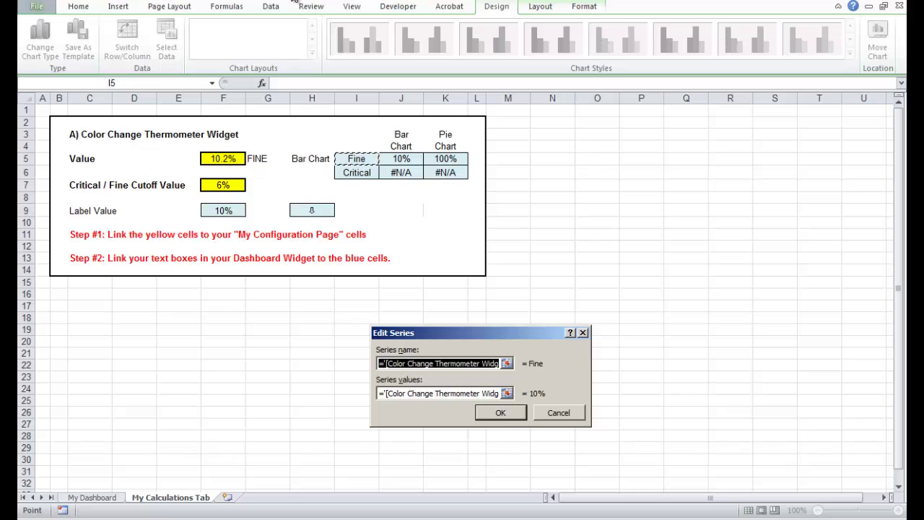
left_click(507, 363)
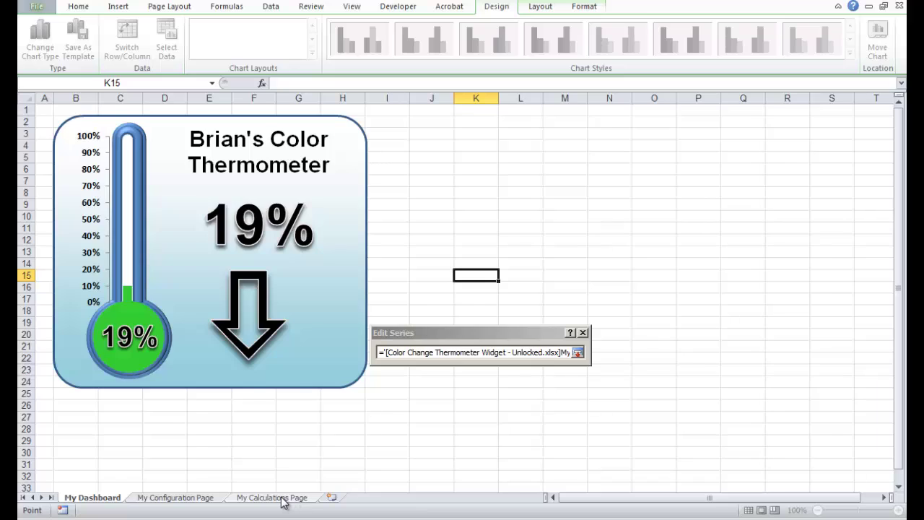
left_click(285, 498)
left_click(353, 159)
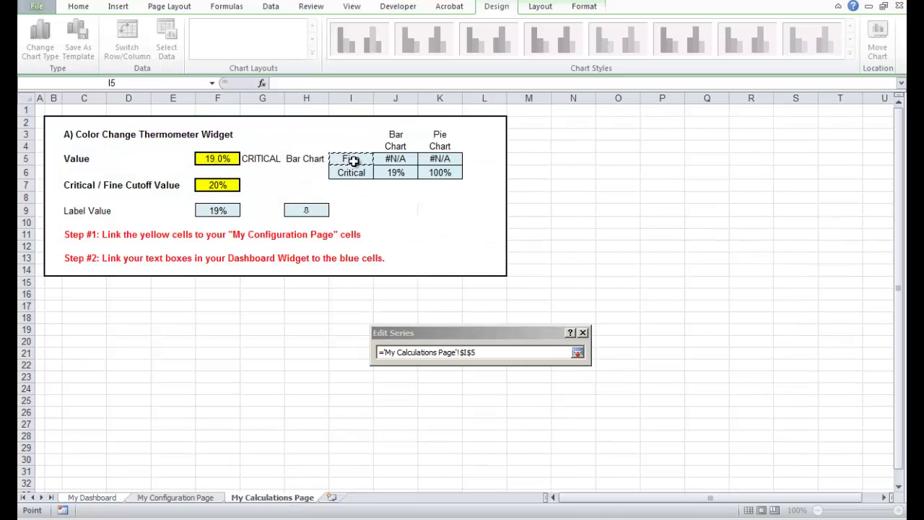
left_click(577, 352)
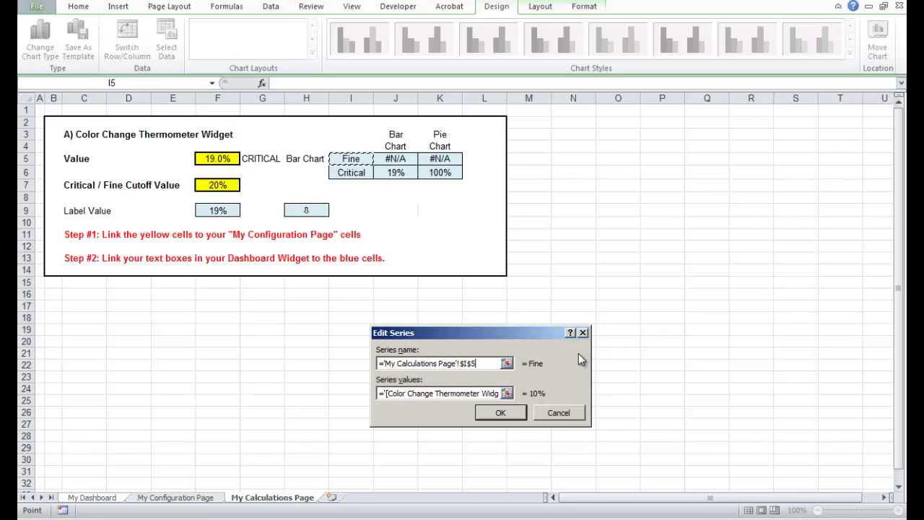
Set the Fine series values to My Calculations Page cell J5 and confirm.
left_click(507, 393)
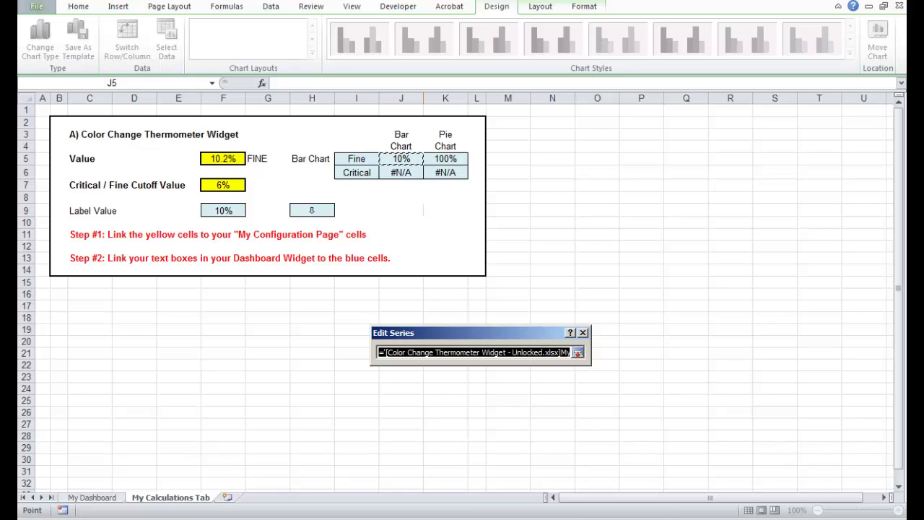
key("alt+Tab")
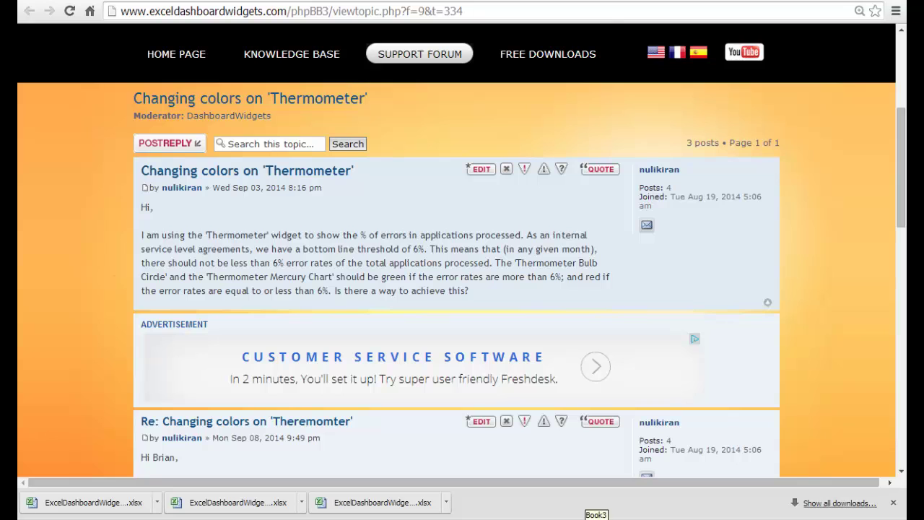
key("alt+Tab")
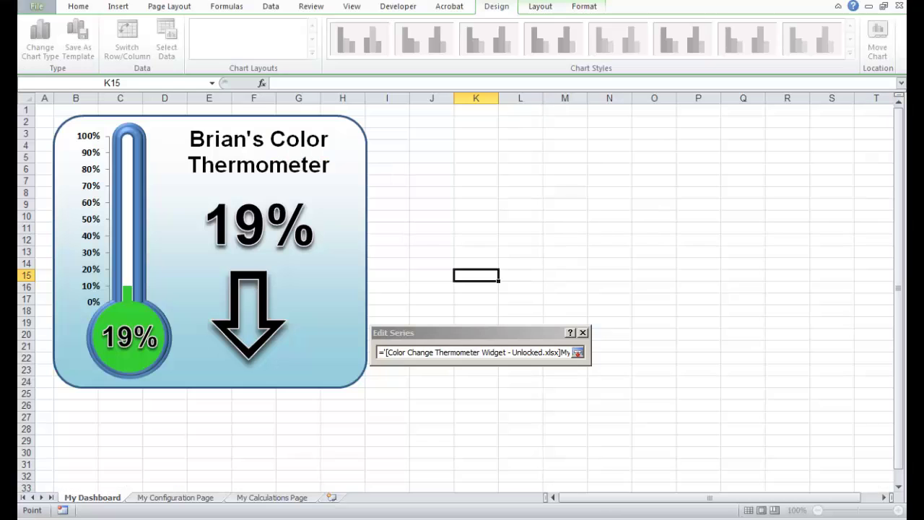
left_click(285, 498)
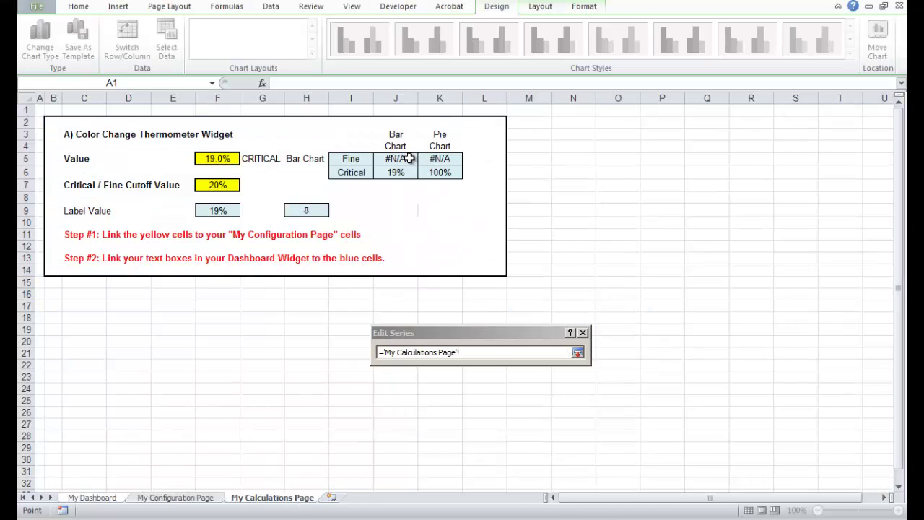
left_click(398, 158)
left_click(578, 352)
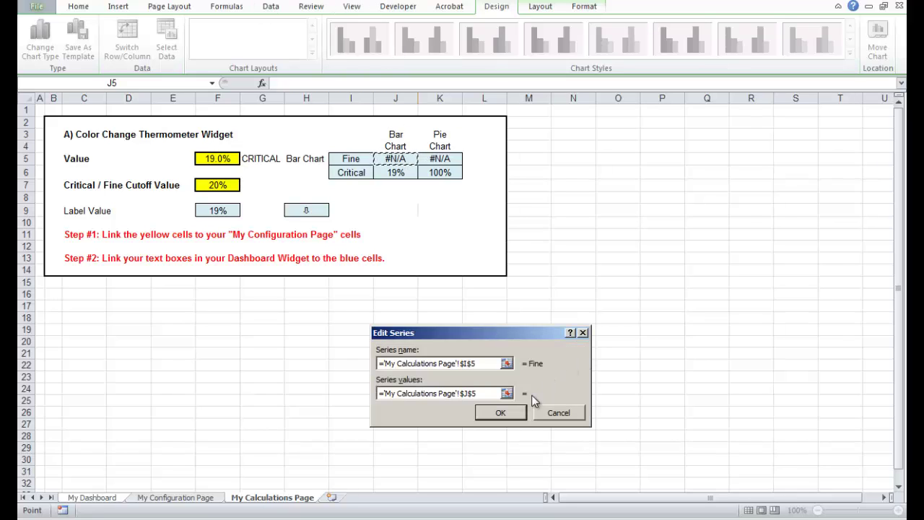
left_click(506, 412)
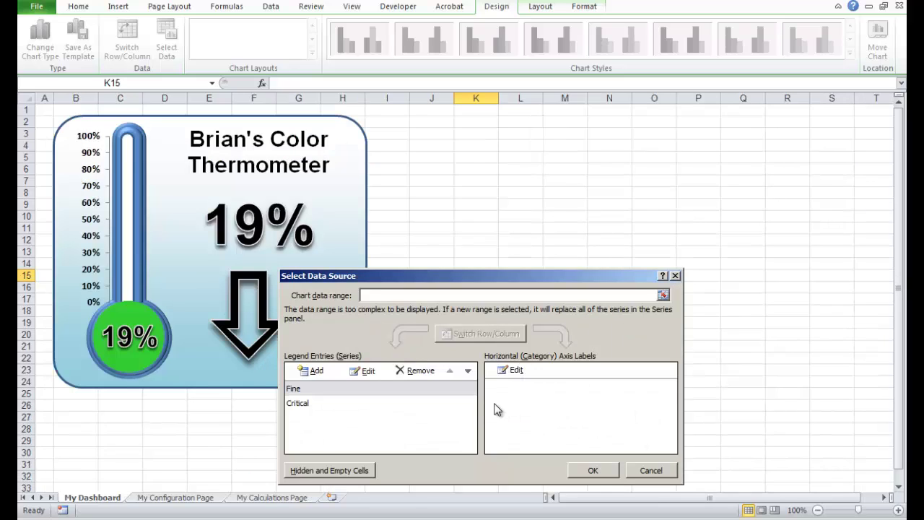
Edit the Critical series and set its name to My Calculations Page cell I6.
left_click(303, 406)
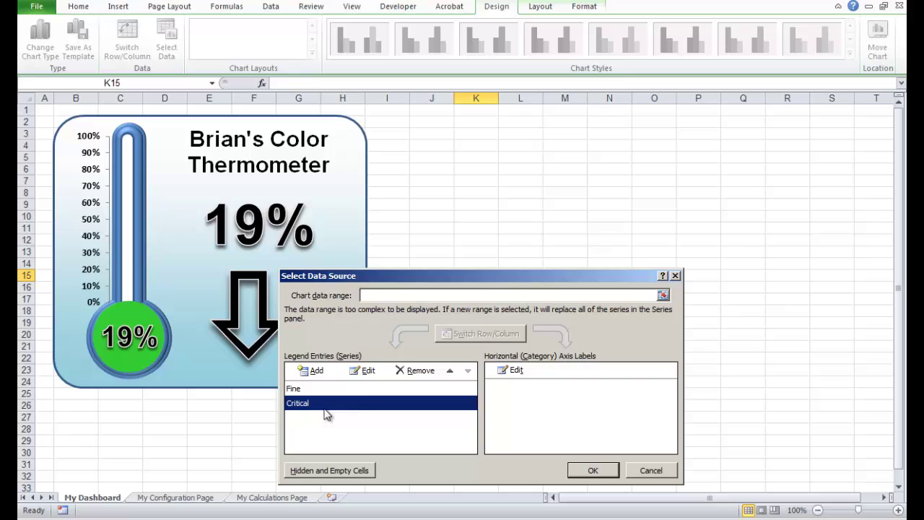
left_click(367, 372)
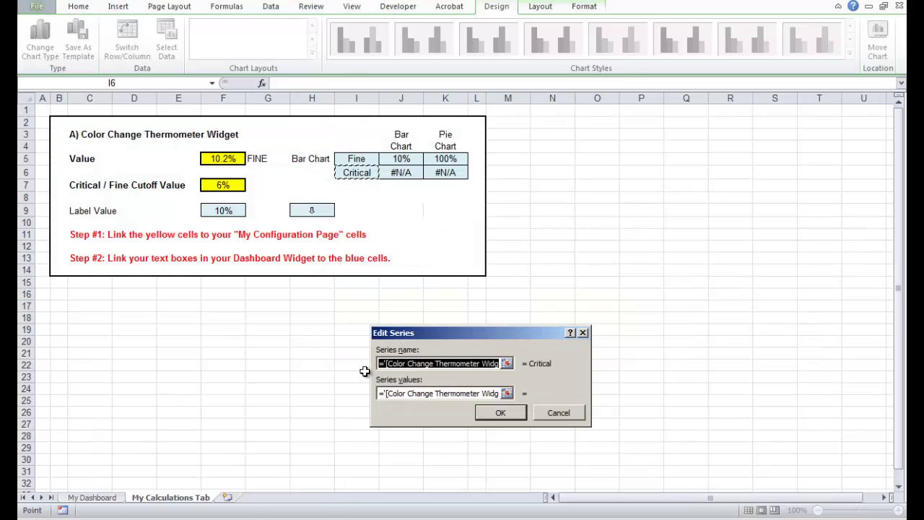
left_click(507, 364)
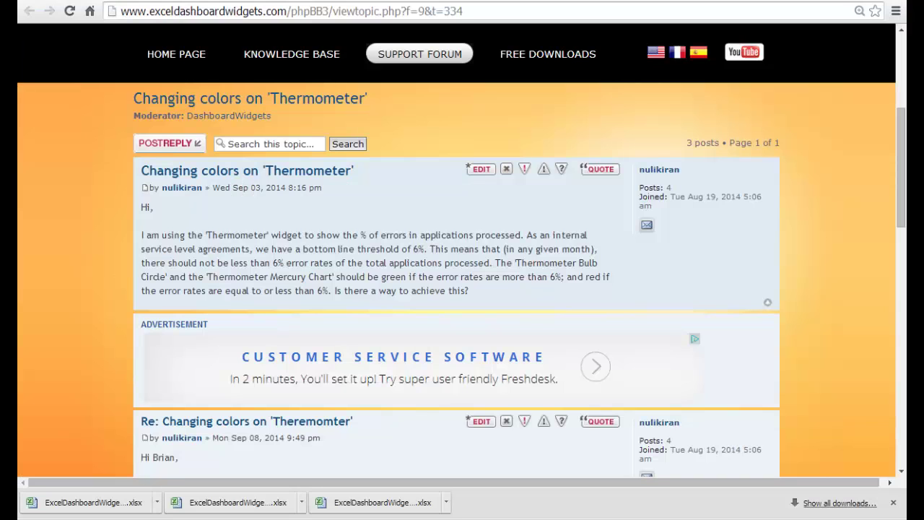
left_click(591, 513)
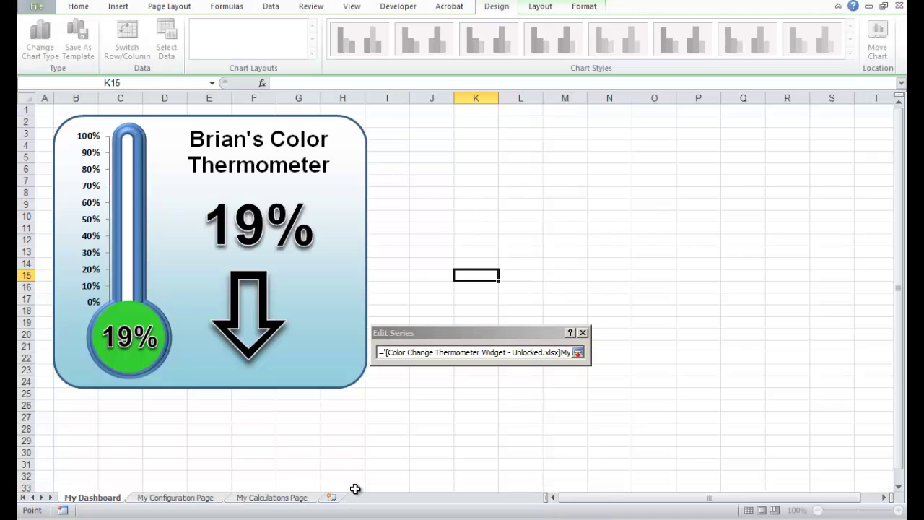
left_click(283, 497)
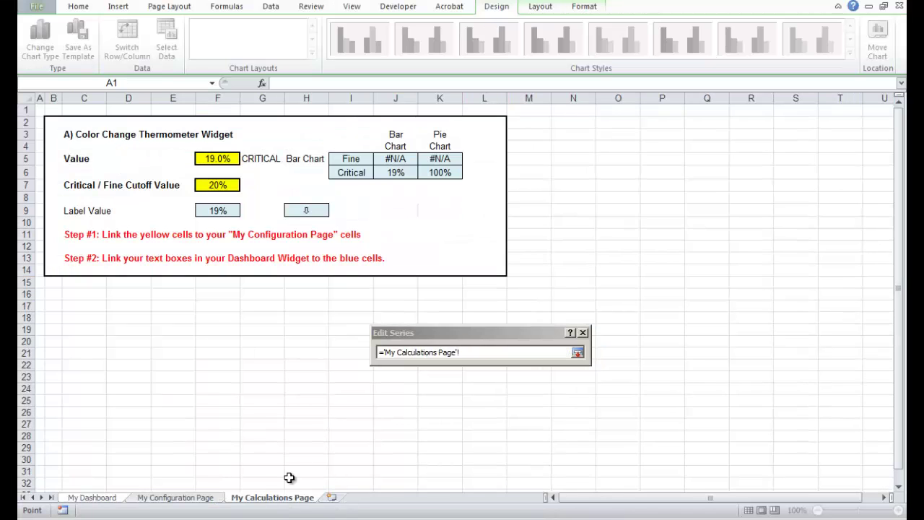
left_click(350, 171)
left_click(577, 352)
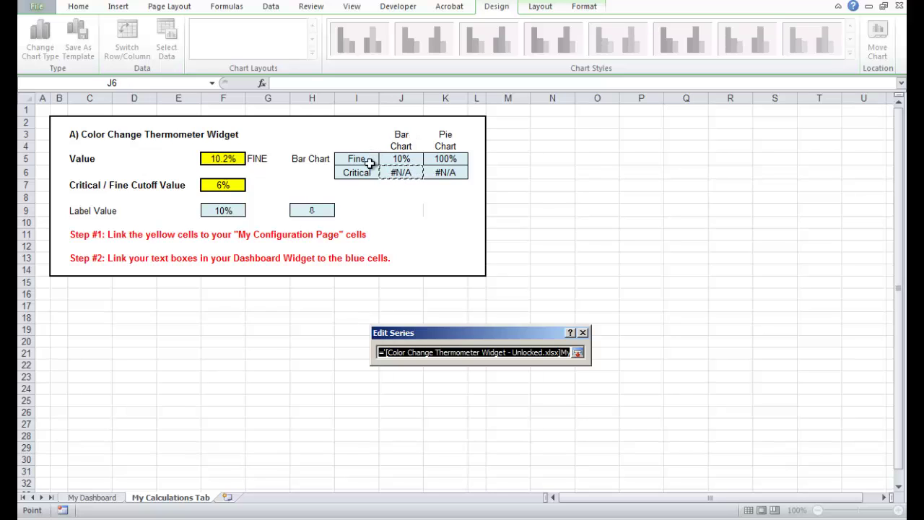
left_click(578, 353)
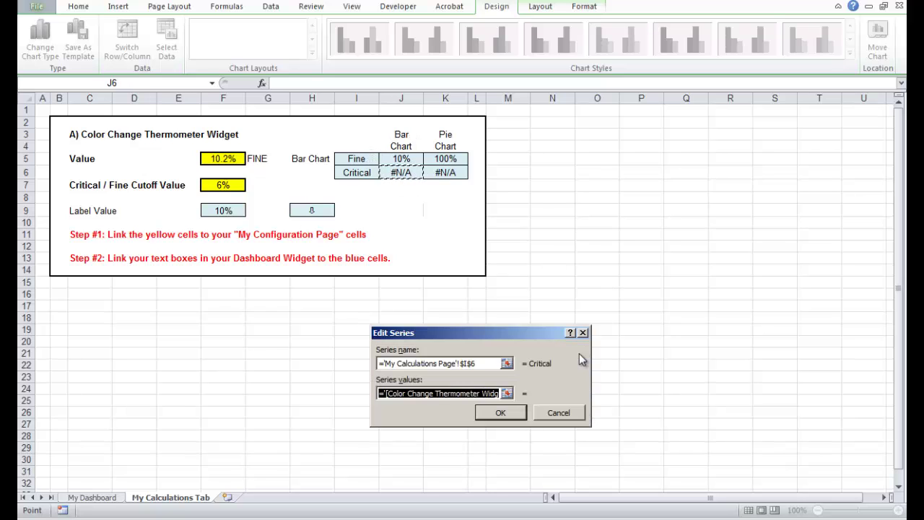
Set the Critical series values to cell J6 and apply the new data source.
left_click(506, 393)
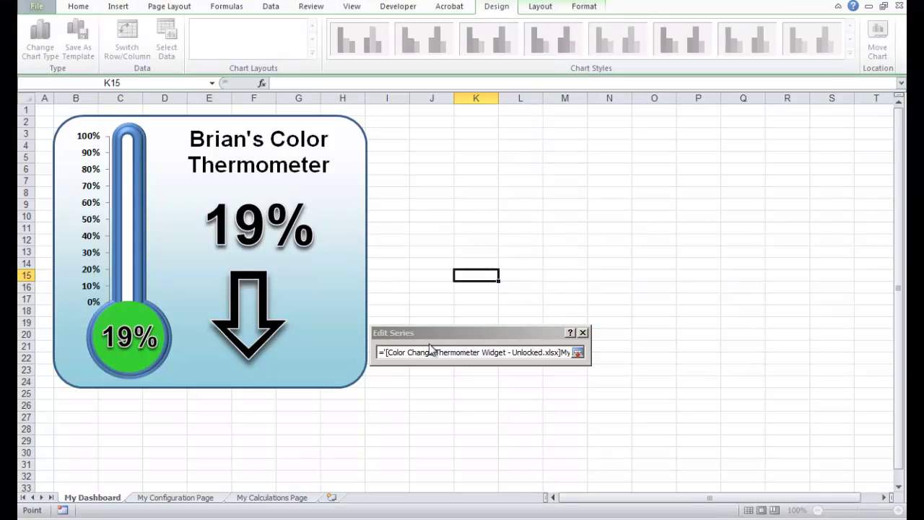
left_click(292, 497)
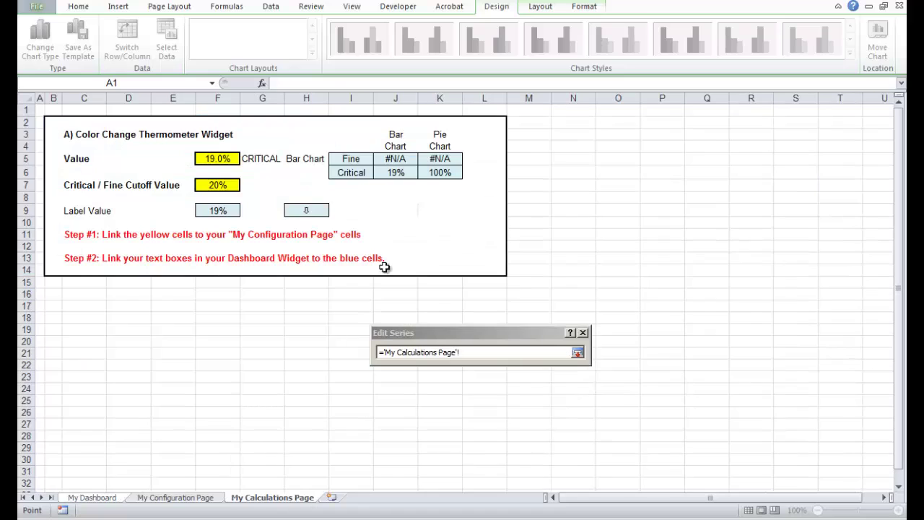
left_click(399, 173)
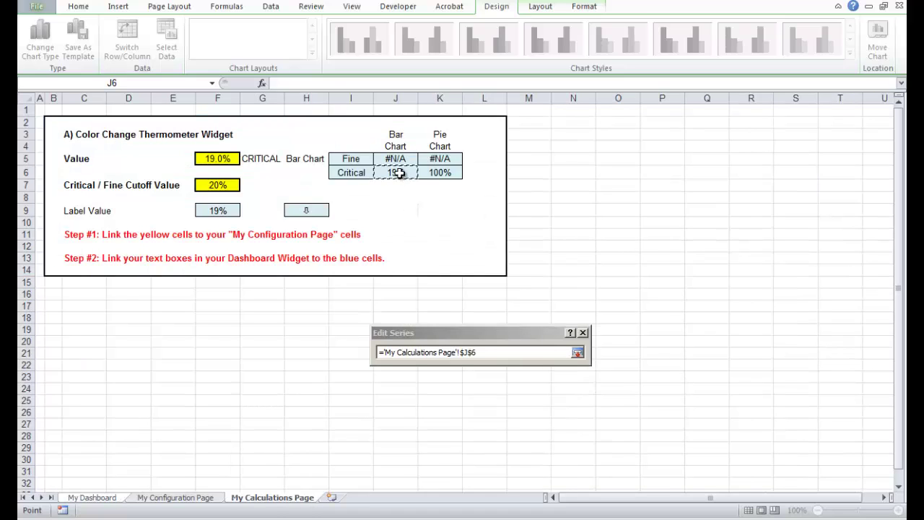
left_click(578, 353)
left_click(508, 413)
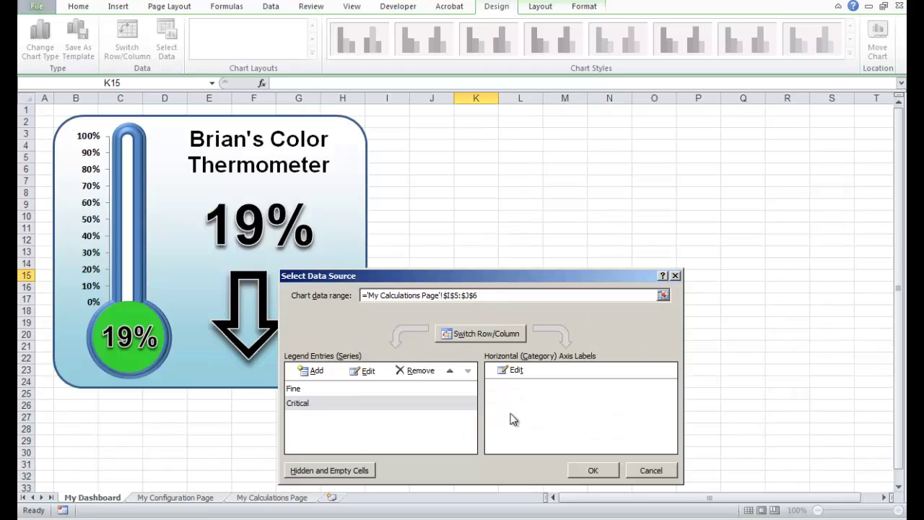
left_click(597, 470)
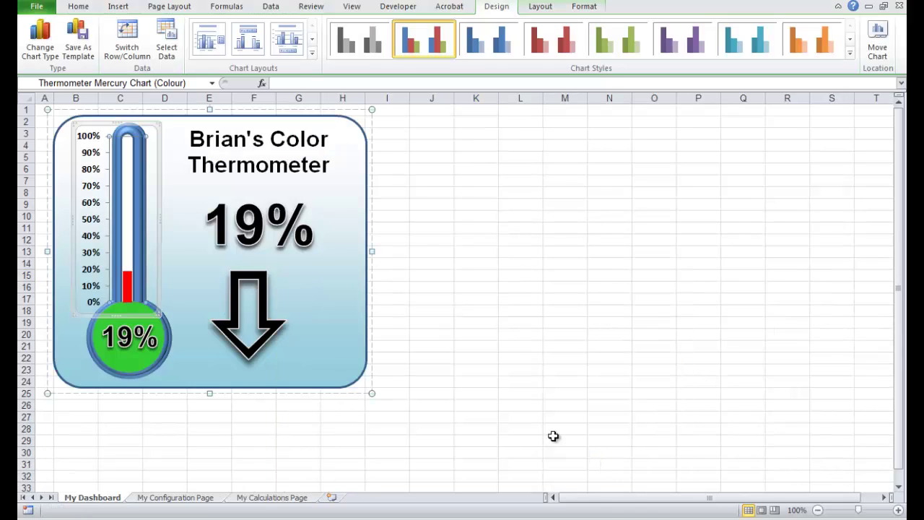
Set Actual Value F7 to 99% and check the thermometer on the dashboard.
left_click(532, 367)
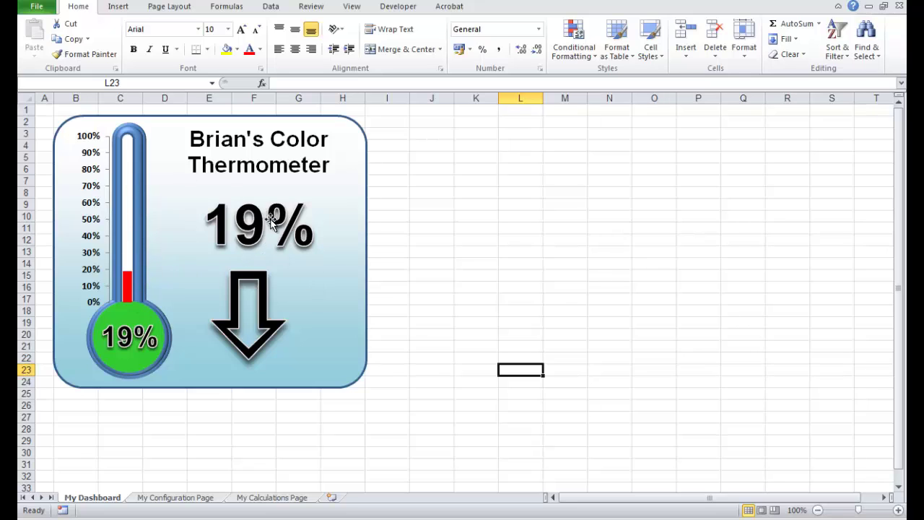
left_click(180, 497)
left_click(242, 218)
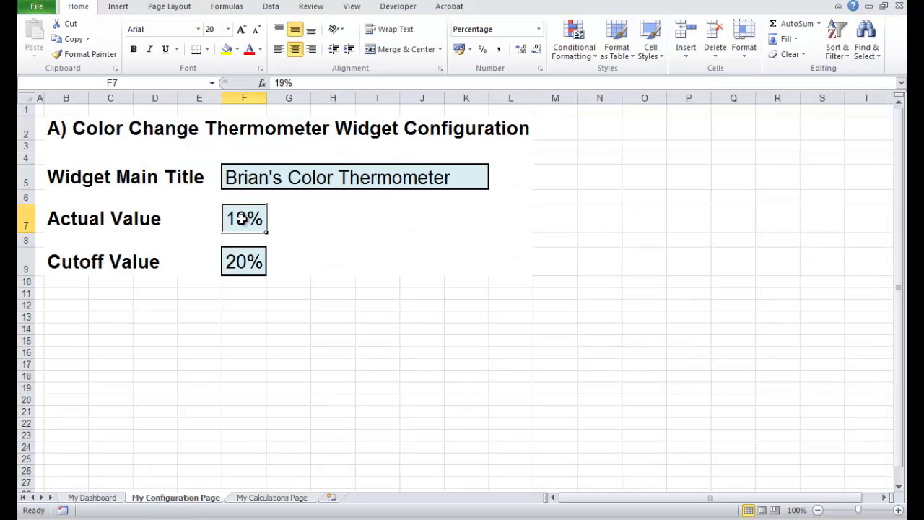
type("99")
key("Return")
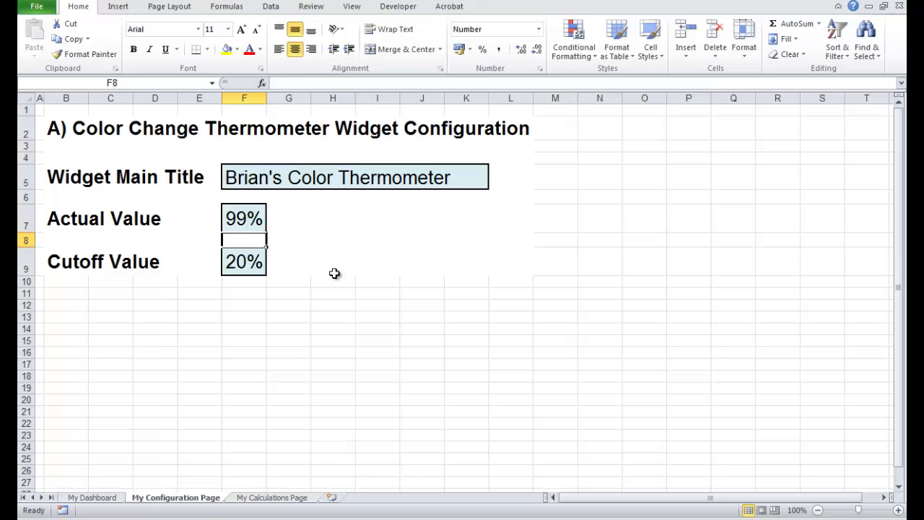
left_click(96, 497)
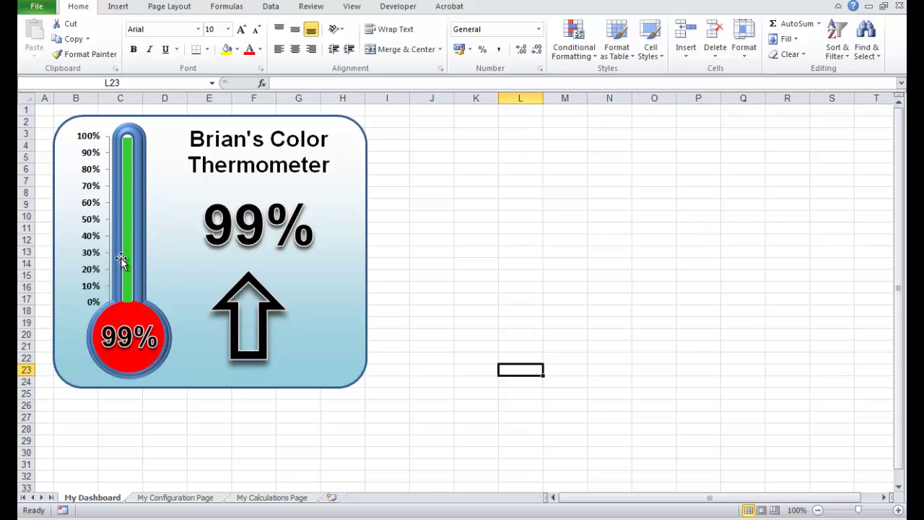
Change Actual Value F7 to 10% and view the updated thermometer.
left_click(183, 499)
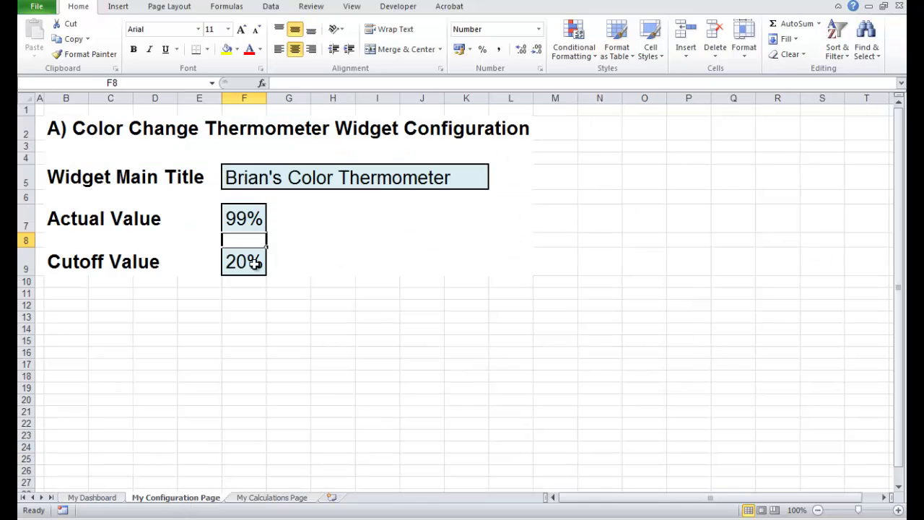
left_click(249, 261)
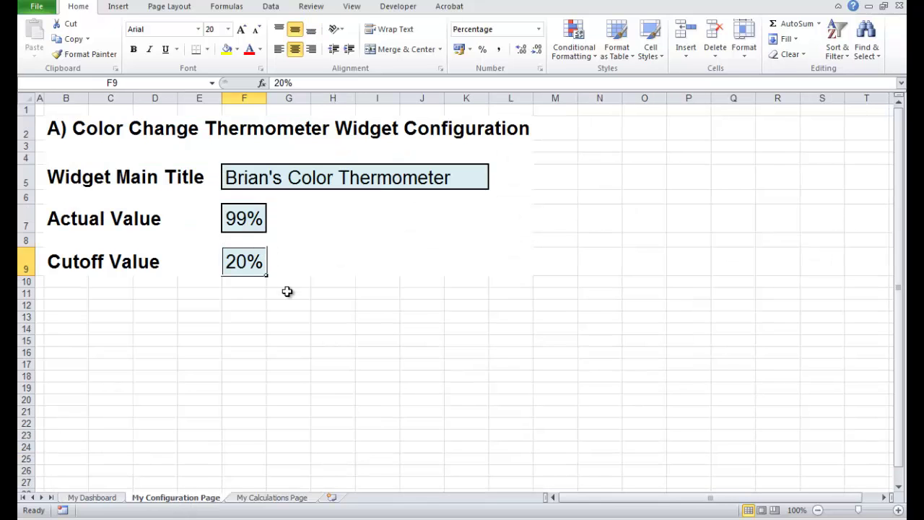
left_click(249, 222)
type("10")
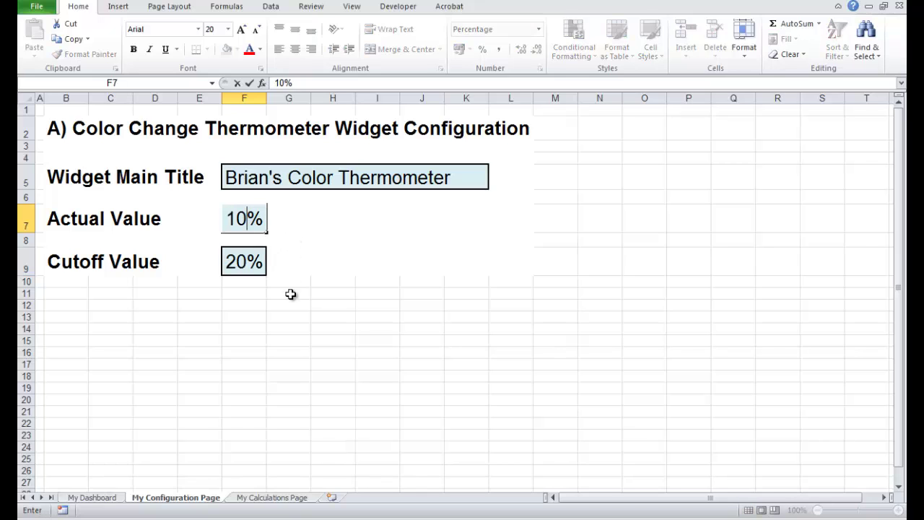
key("Return")
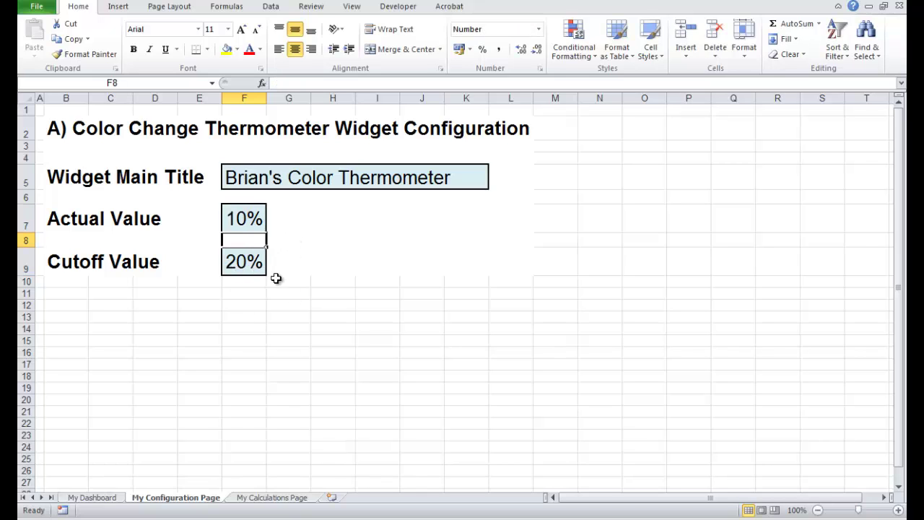
left_click(92, 497)
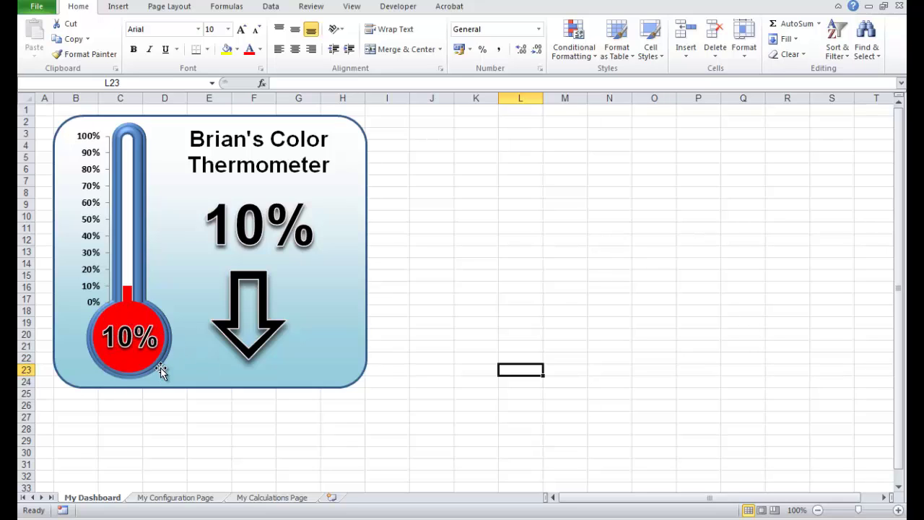
Select the bulb pie chart within the thermometer group and show its Chart Tools Design tab.
left_click(114, 314)
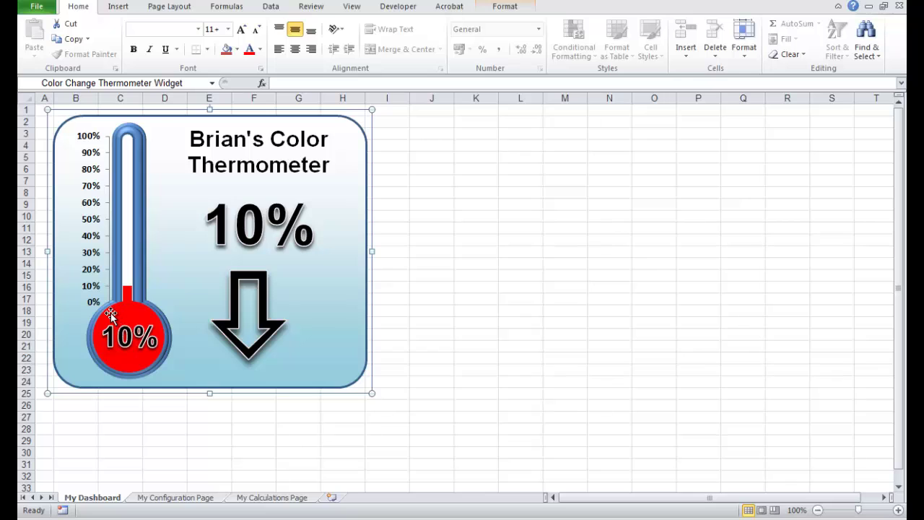
left_click(109, 314)
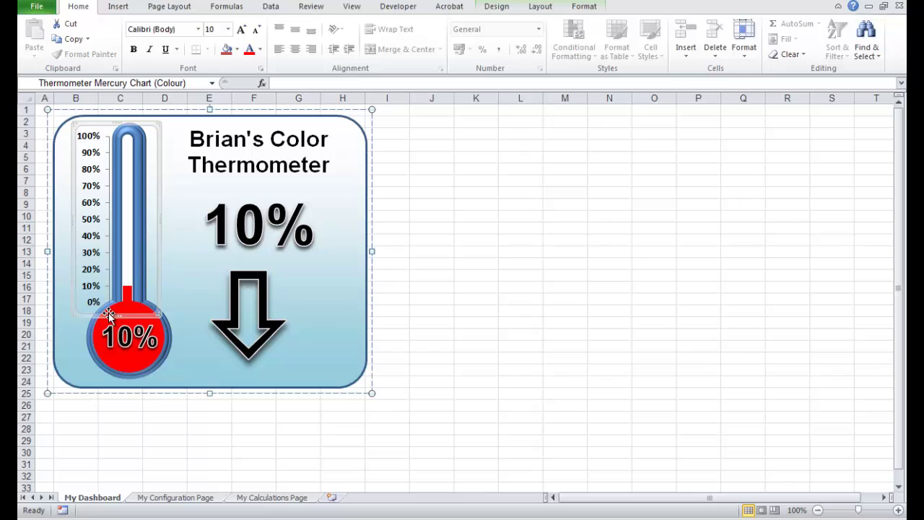
left_click(146, 365)
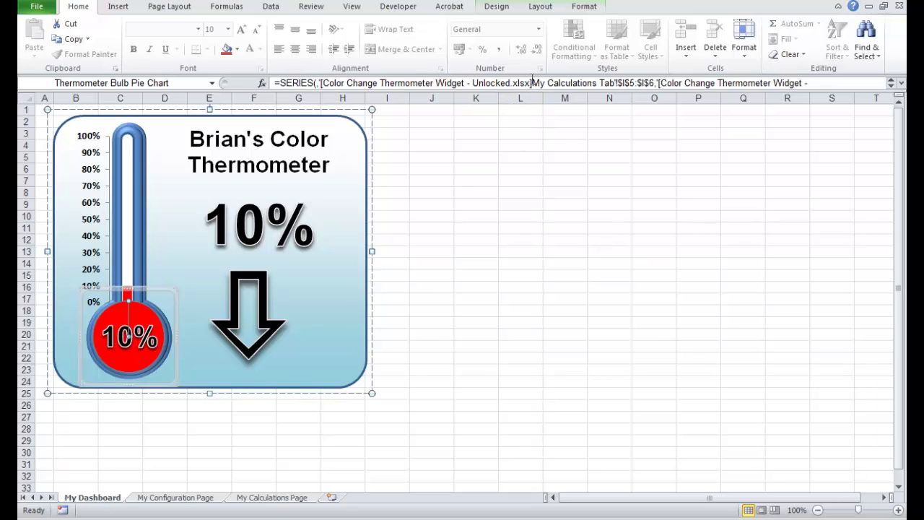
left_click(496, 7)
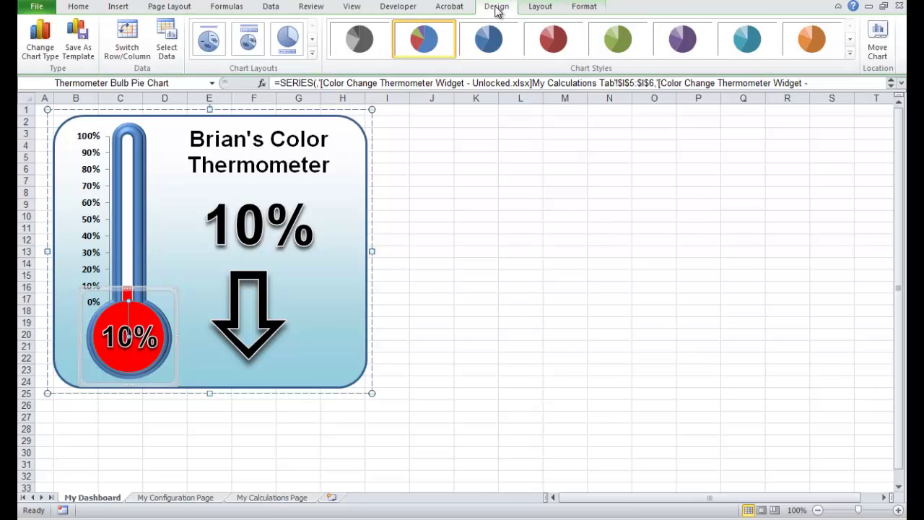
Point the bulb pie chart's Series1 values at 'My Calculations Page'!$K$5:$K$6.
left_click(167, 47)
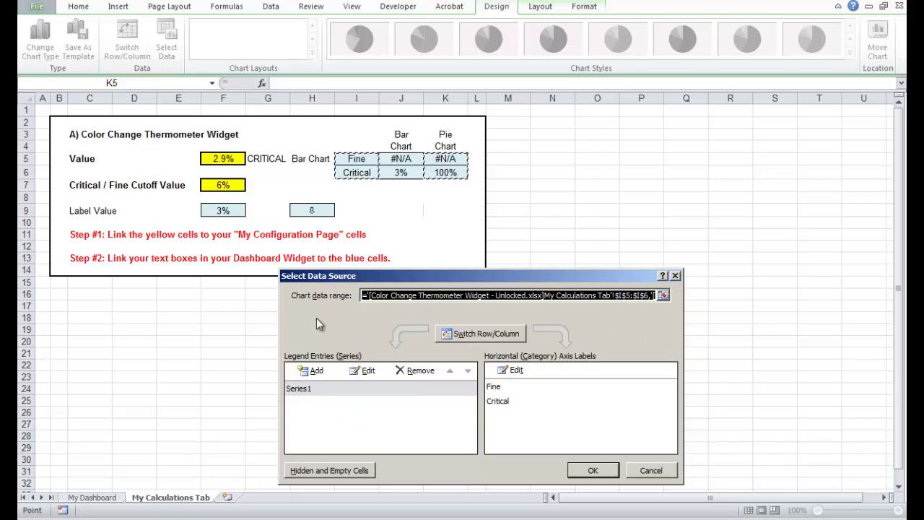
left_click(303, 390)
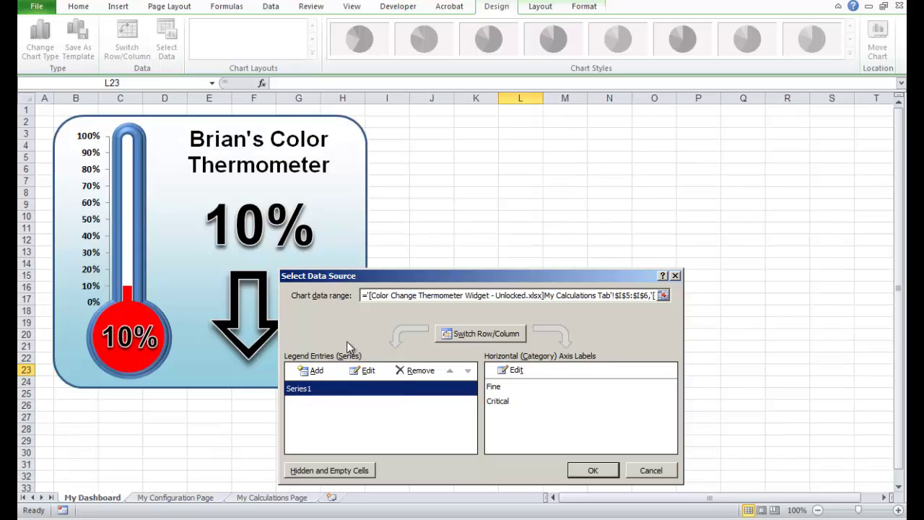
left_click(366, 371)
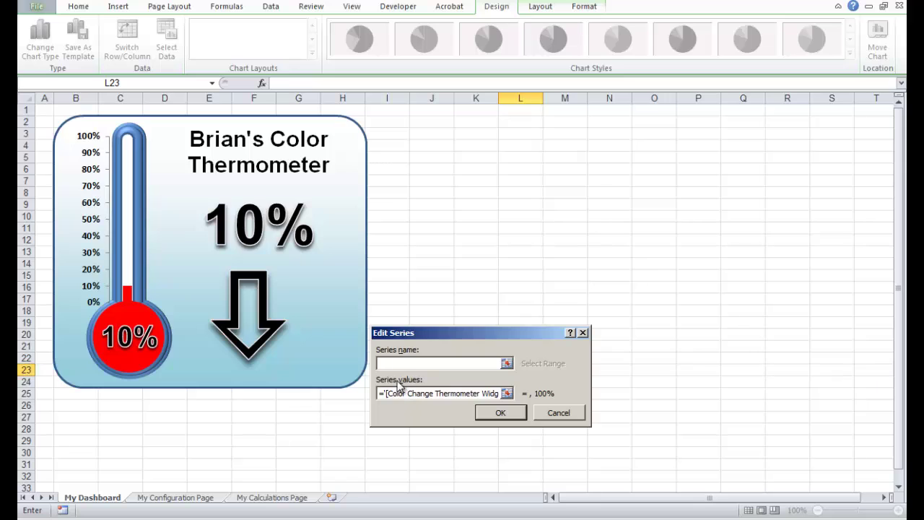
left_click(507, 394)
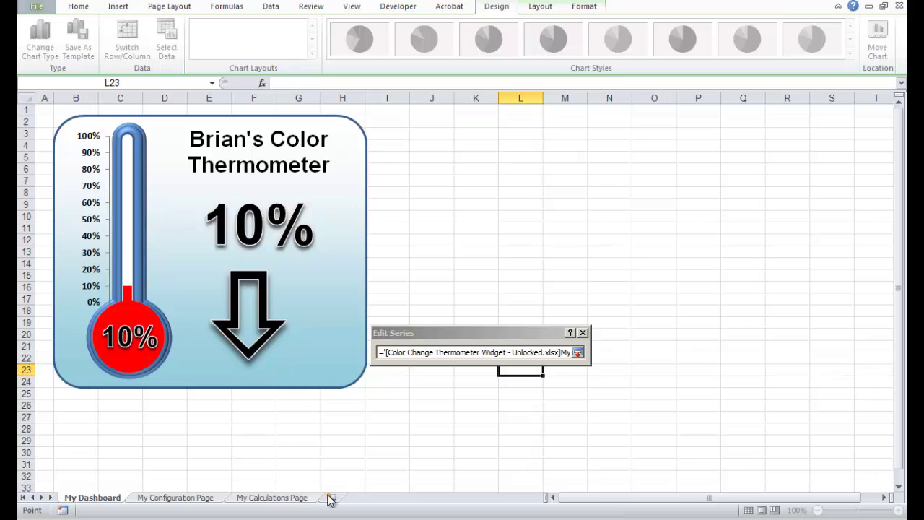
left_click(307, 499)
left_click_drag(439, 158, 443, 175)
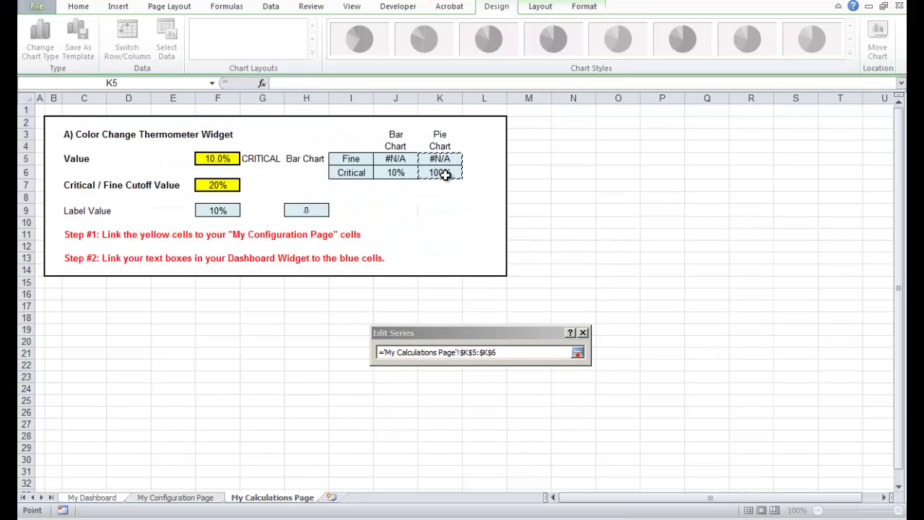
left_click(577, 353)
left_click(520, 413)
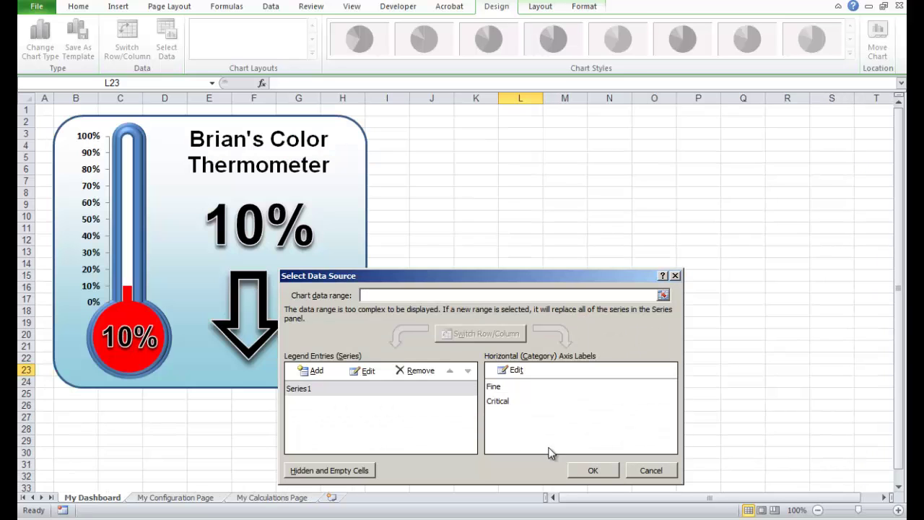
left_click(604, 473)
left_click(203, 452)
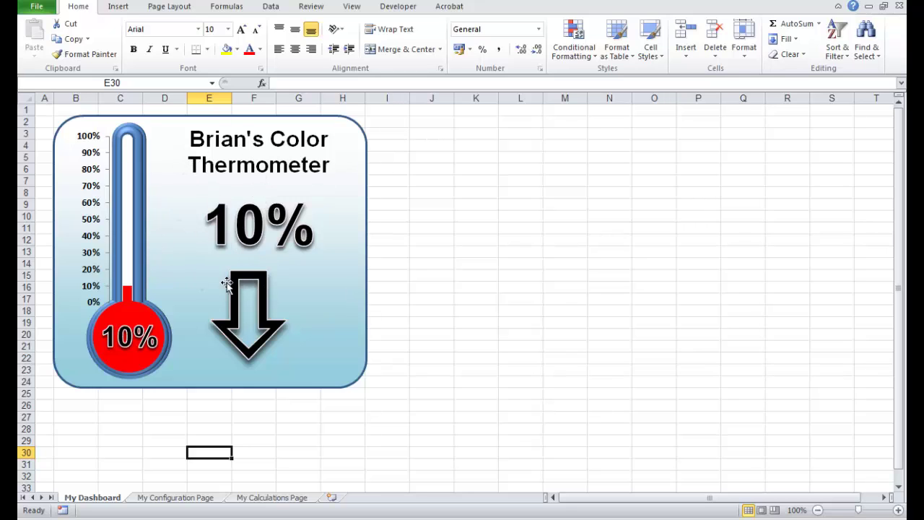
Enter a Cutoff Value of 50% in F9 and an Actual Value of 75% in F7, then check the dashboard.
left_click(189, 498)
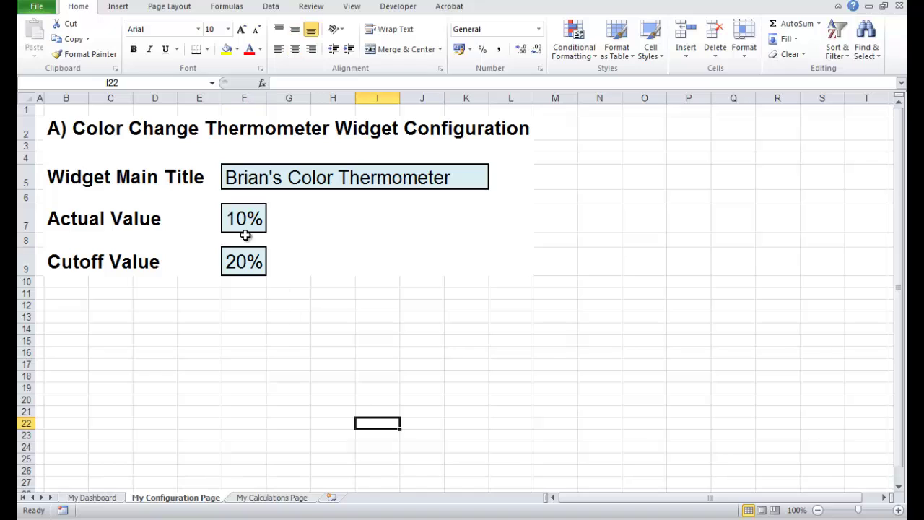
left_click(247, 267)
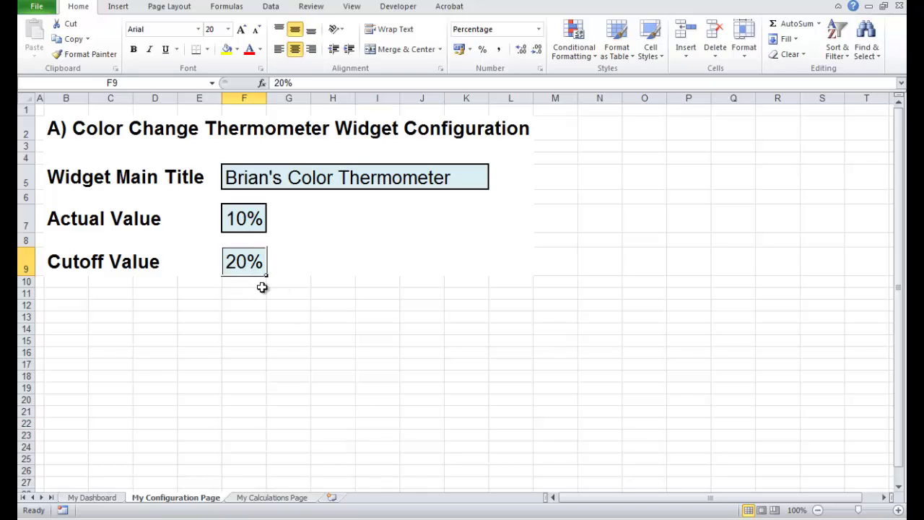
type("50")
key("Return")
left_click(246, 222)
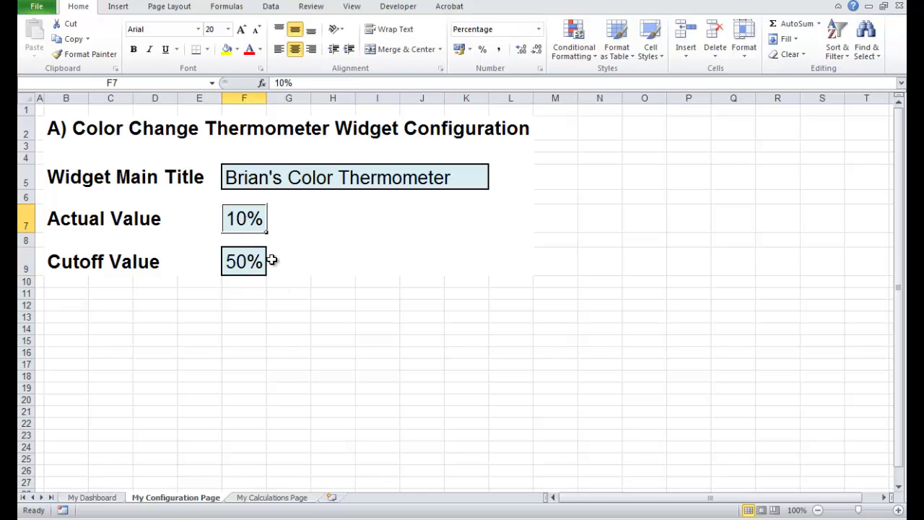
type("75")
key("Return")
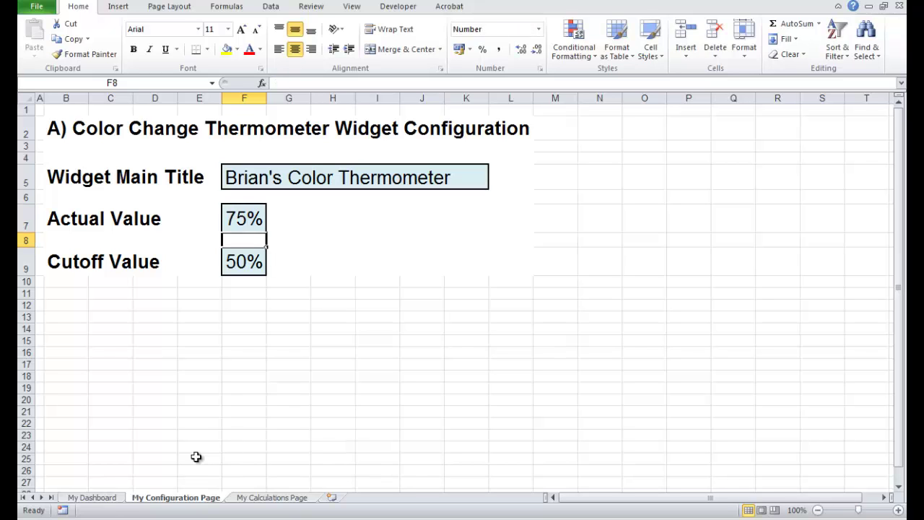
left_click(109, 499)
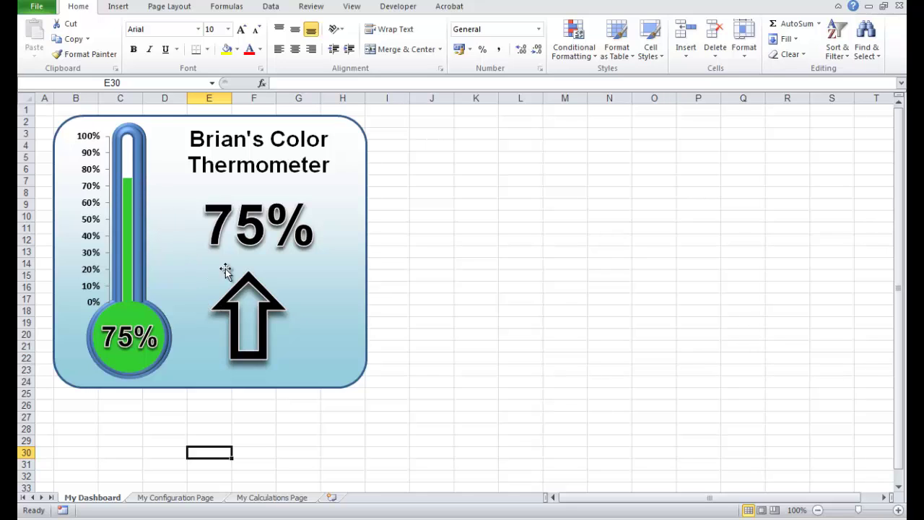
Lower the Actual Value in F7 to 49% and view the red dashboard thermometer.
left_click(189, 500)
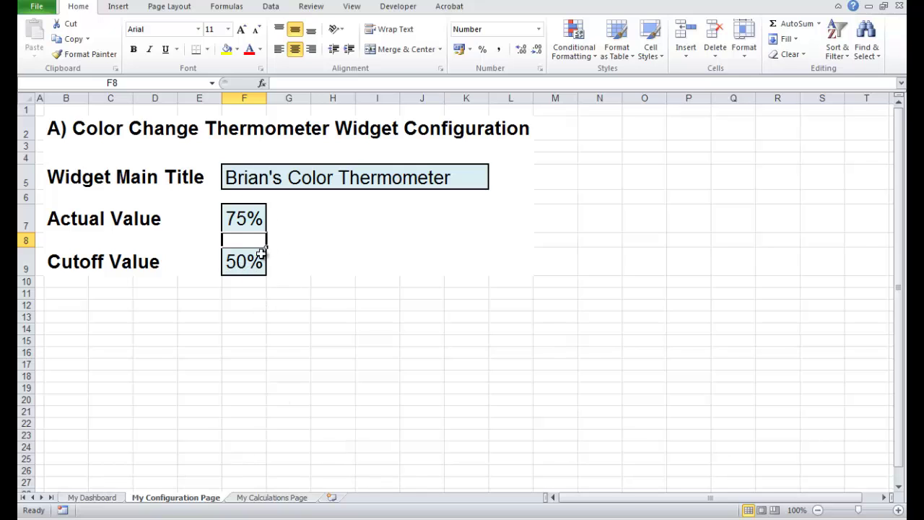
left_click(250, 220)
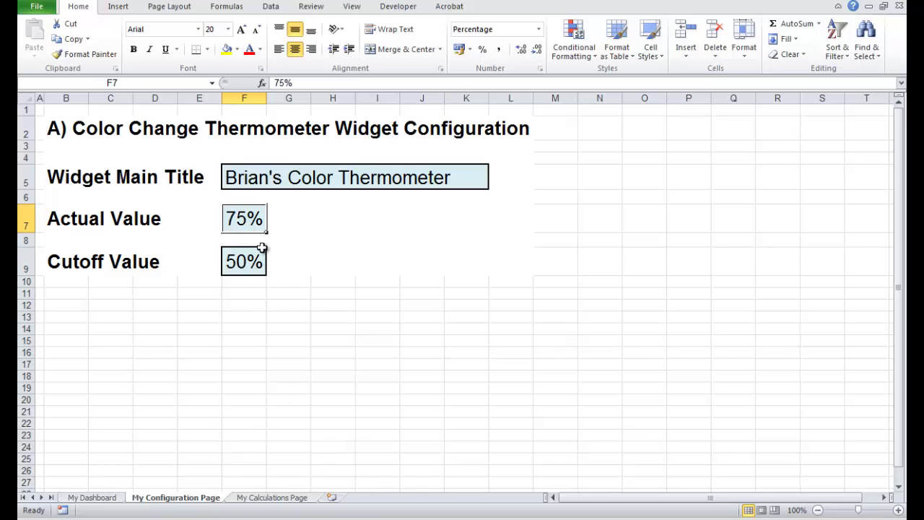
type("49%")
key("Return")
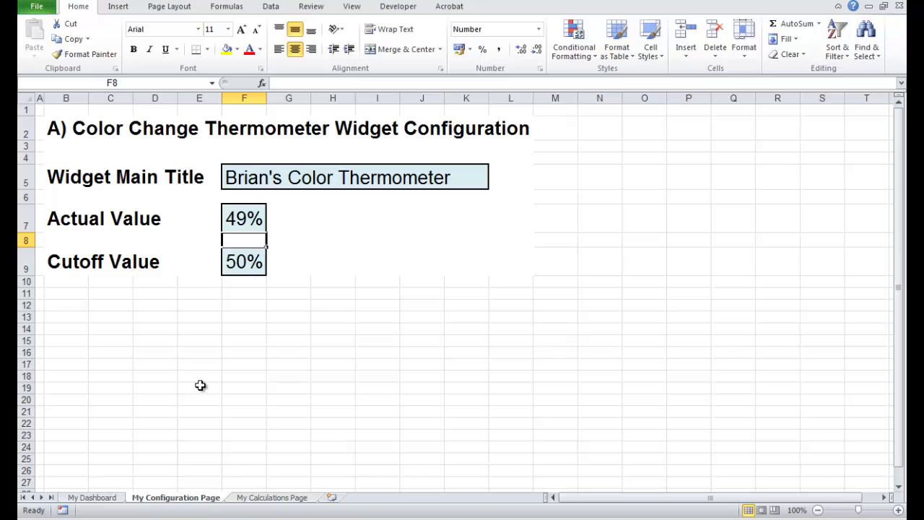
left_click(94, 498)
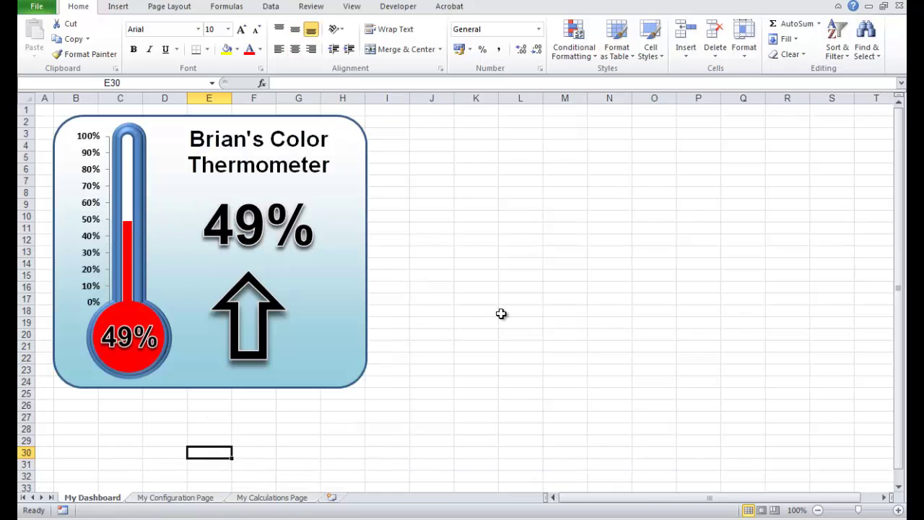
left_click(524, 310)
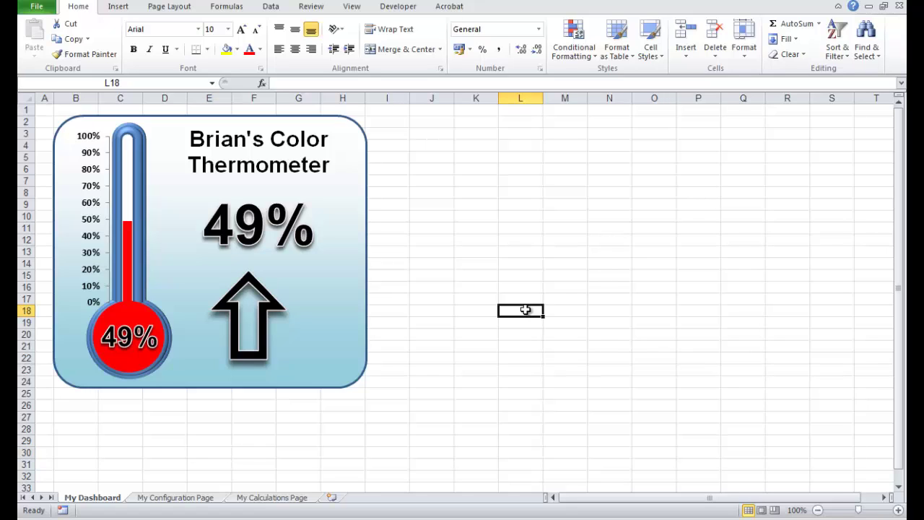